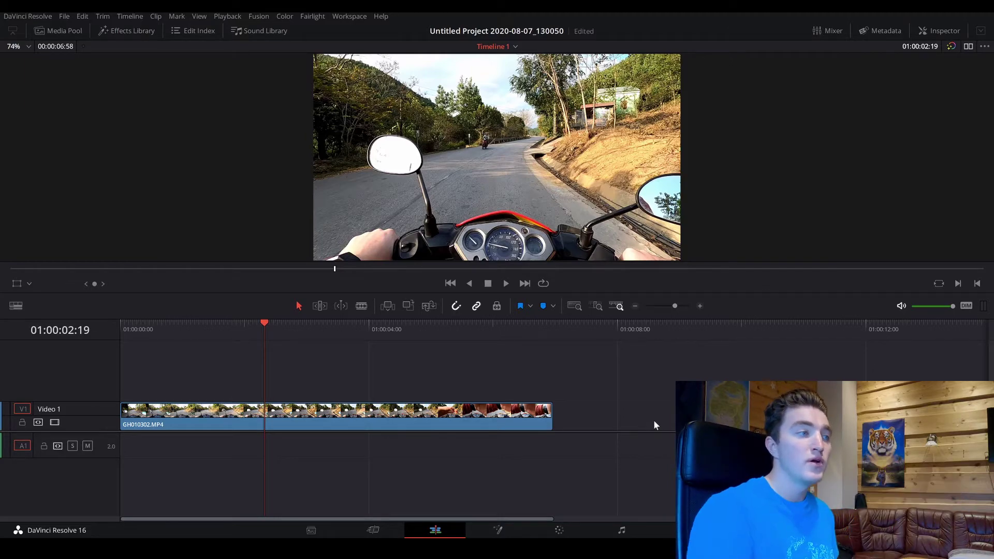
- Preview GH010302.MP4, then slow it to 49% speed (29.371 fps) with Change Clip Speed
key("space")
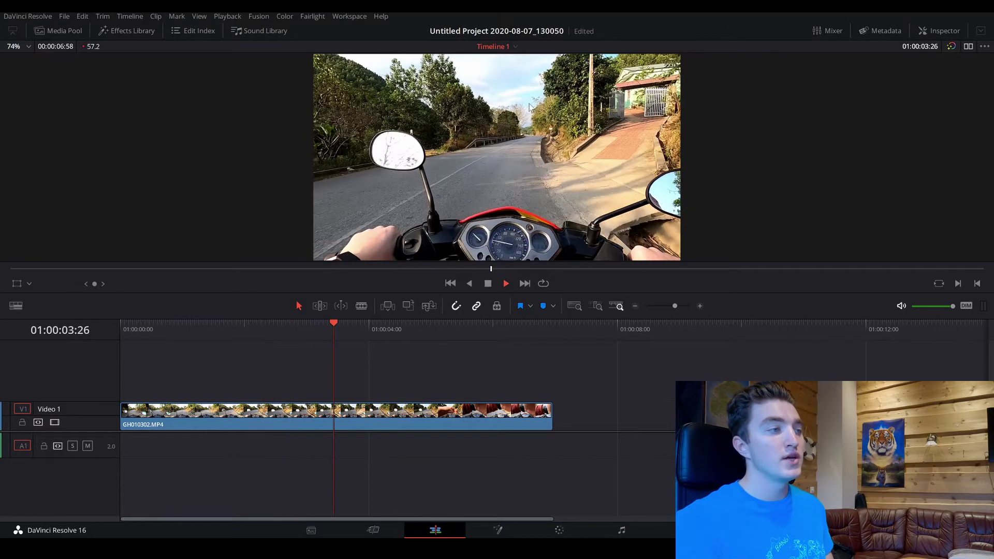
key("space")
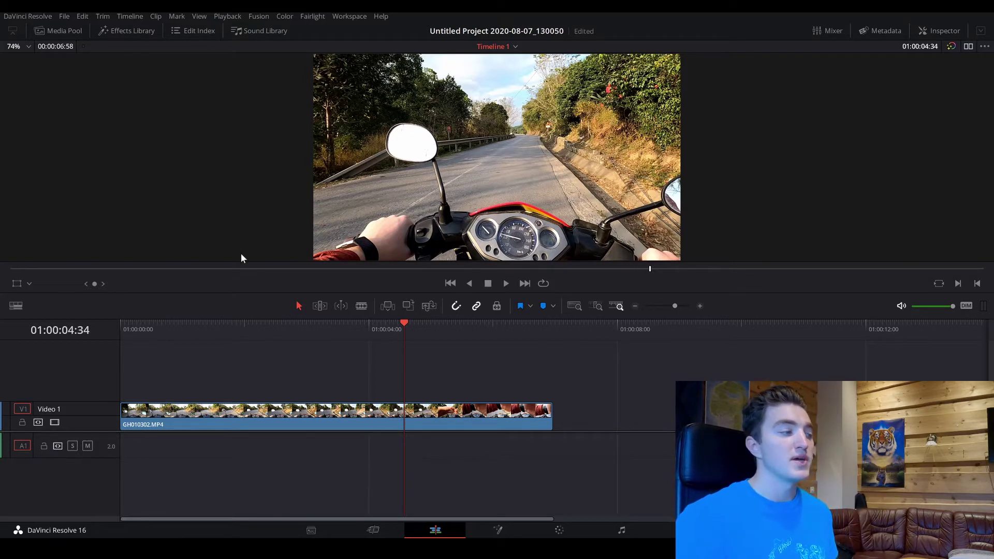
left_click(255, 422)
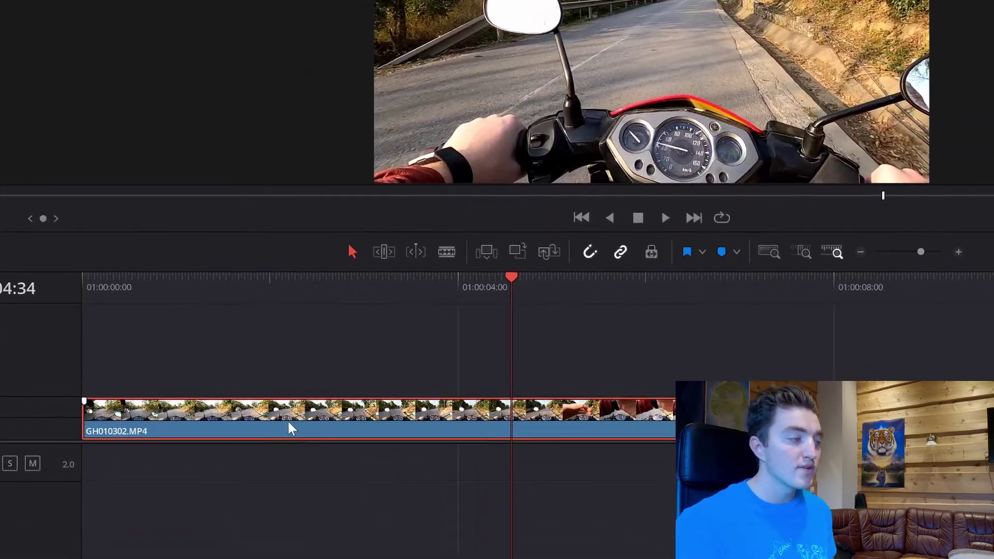
right_click(274, 414)
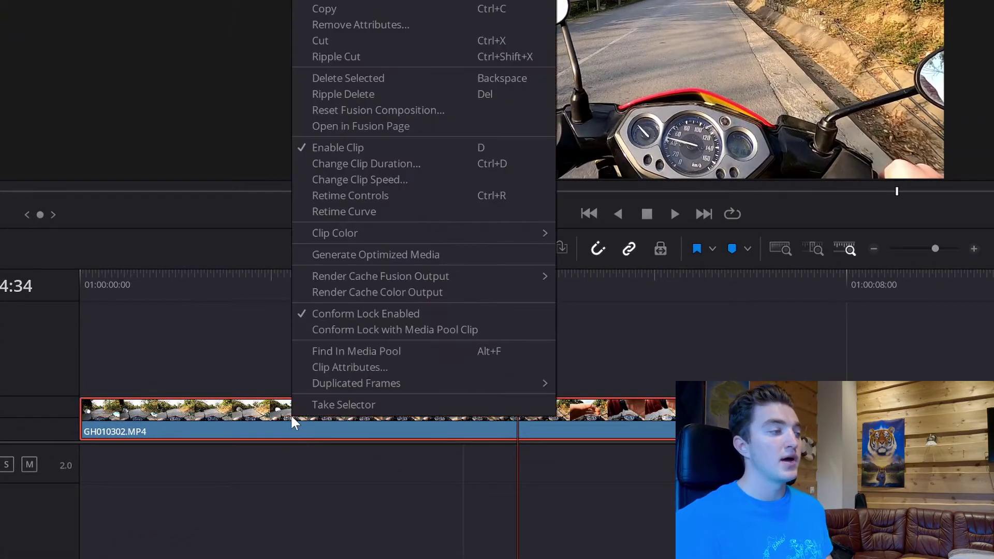
left_click(404, 182)
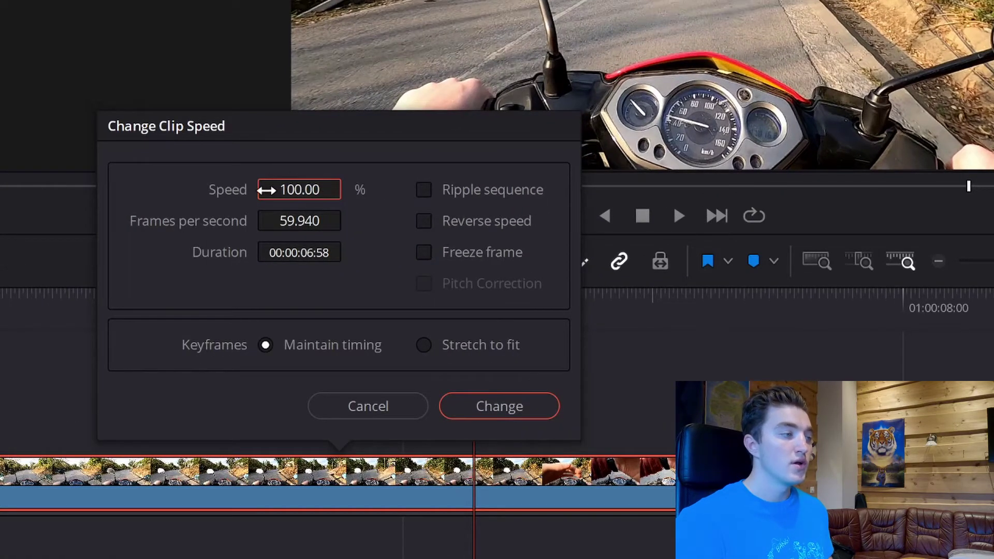
left_click_drag(319, 188, 264, 189)
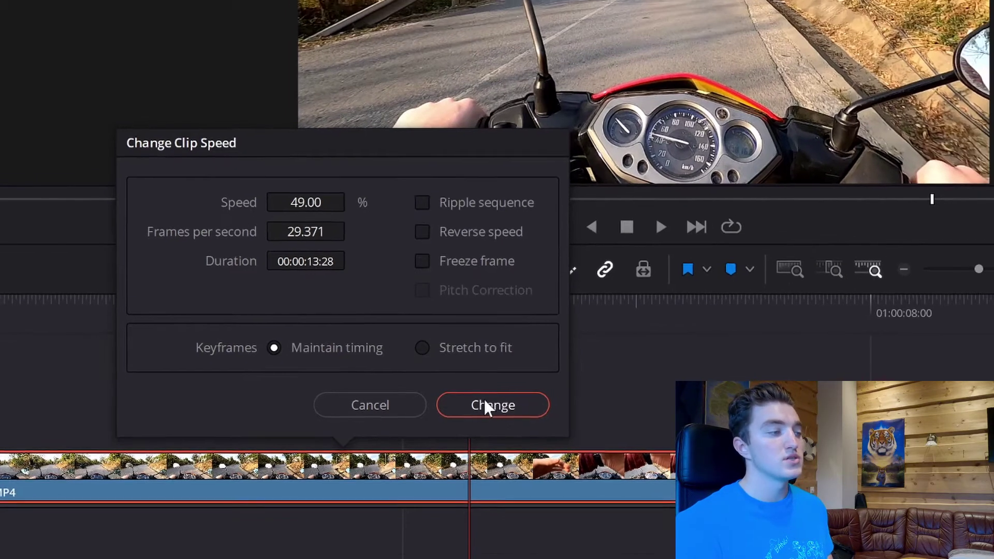
left_click(489, 406)
left_click(240, 337)
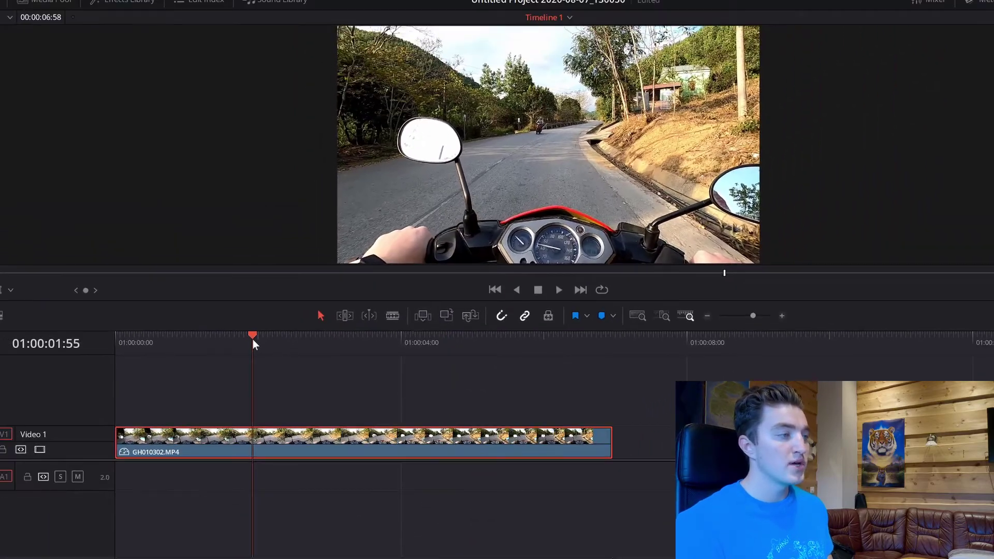
- Play back the 49% clip, then undo the speed change with Ctrl+Z
key("space")
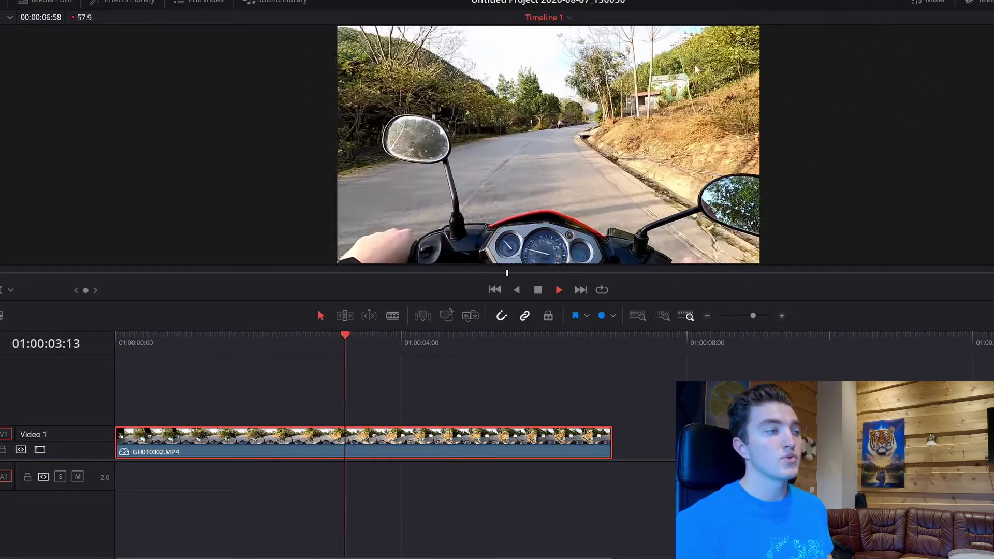
key("space")
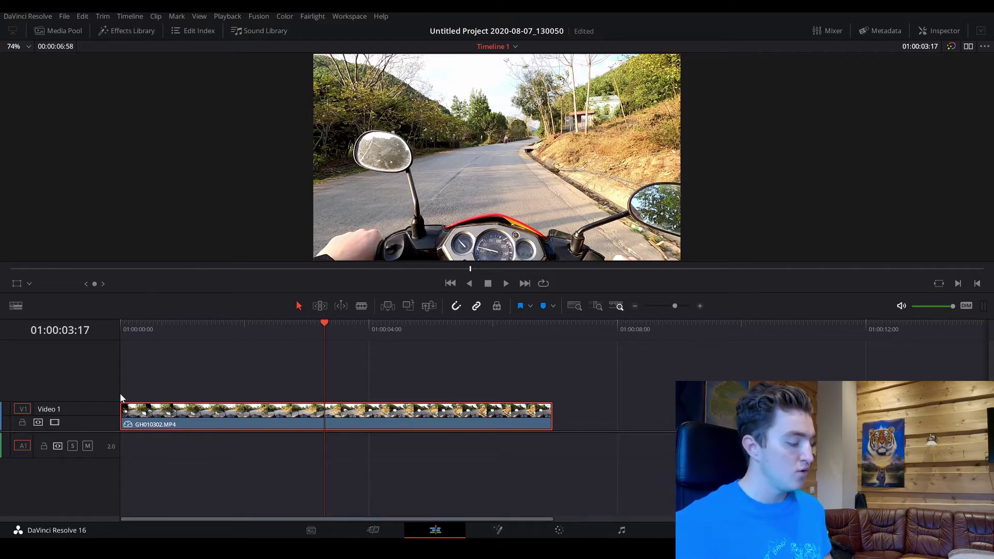
key("ctrl+z")
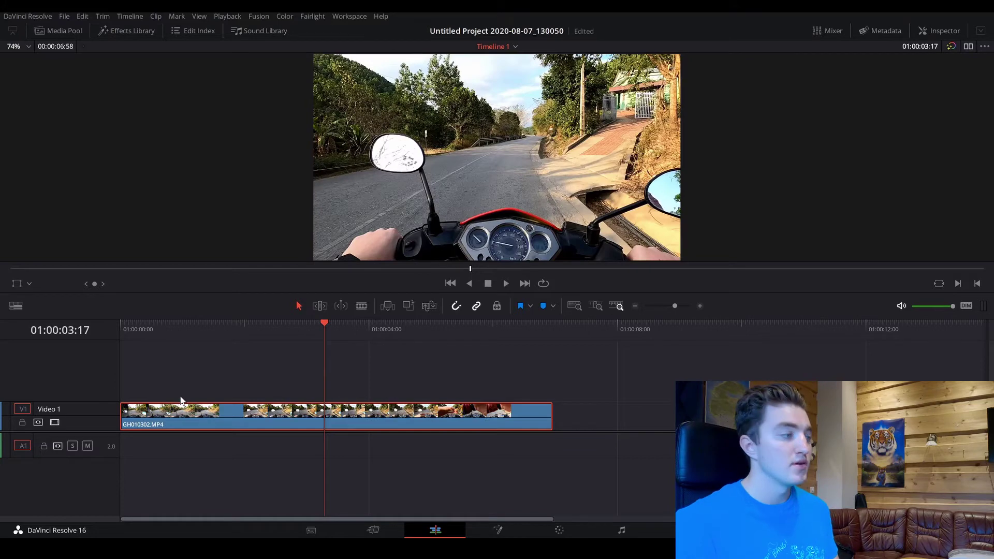
- Split the clip at 01:00:02:01 and move the second part later onto Video 2
left_click(246, 325)
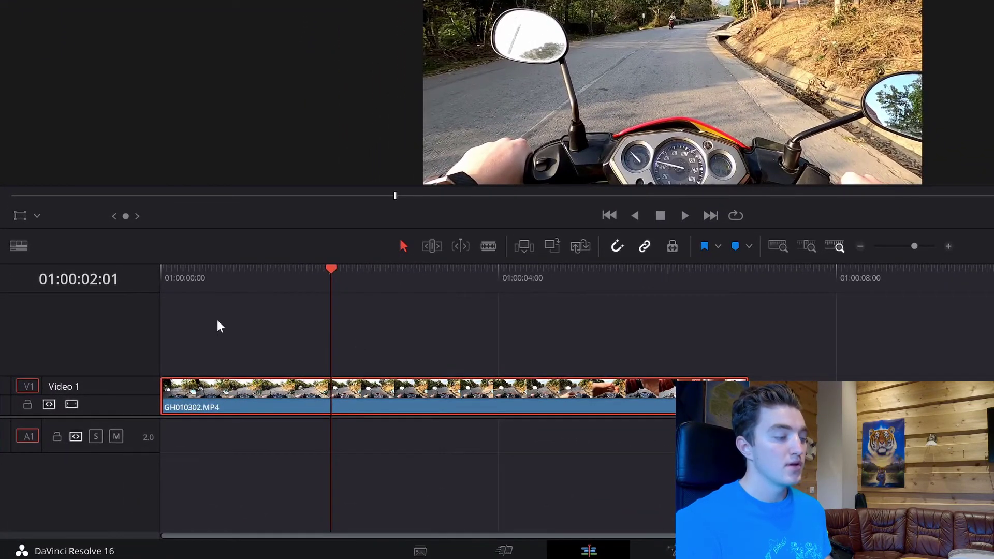
key("ctrl+b")
left_click_drag(348, 399, 711, 359)
- Set the first part on Video 1 to 200% speed and play it back
left_click(218, 282)
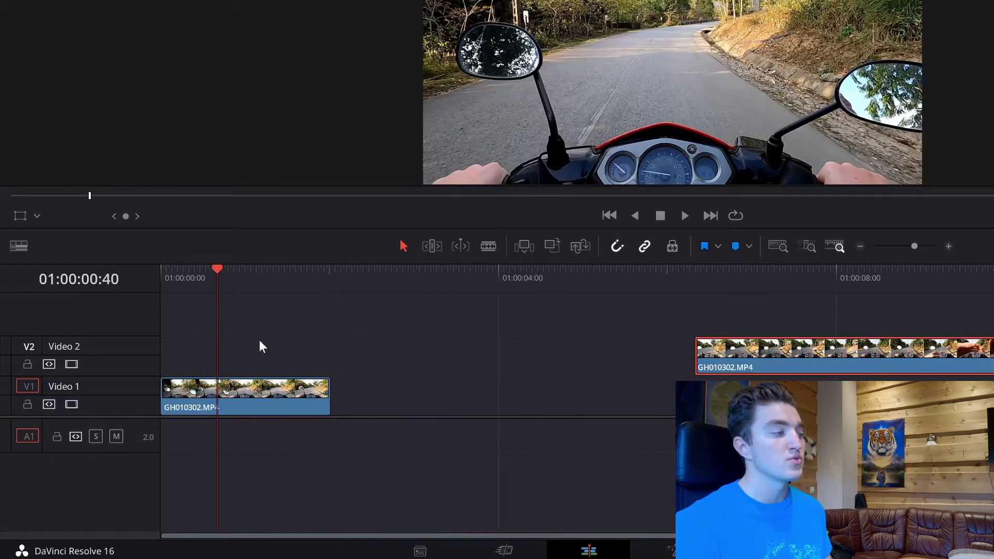
left_click(262, 404)
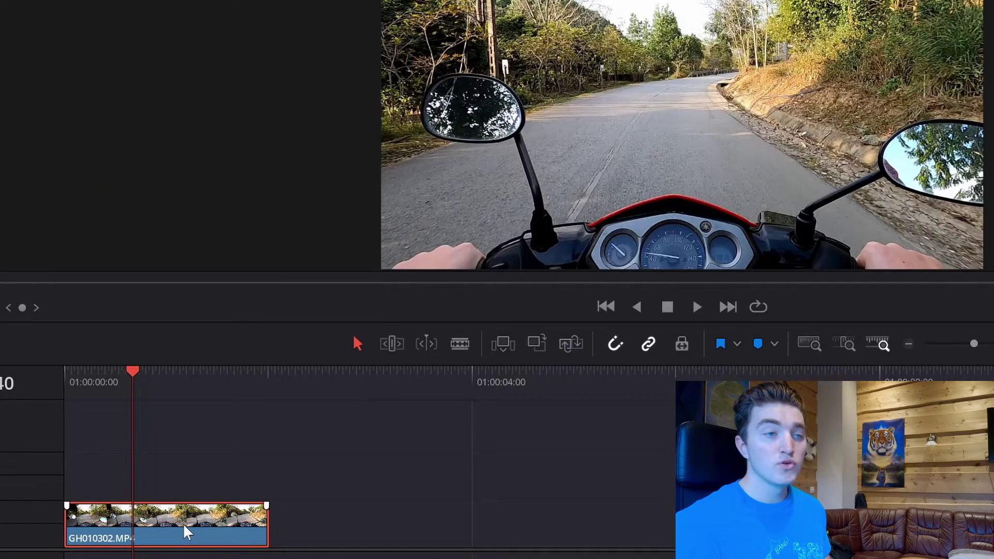
right_click(182, 523)
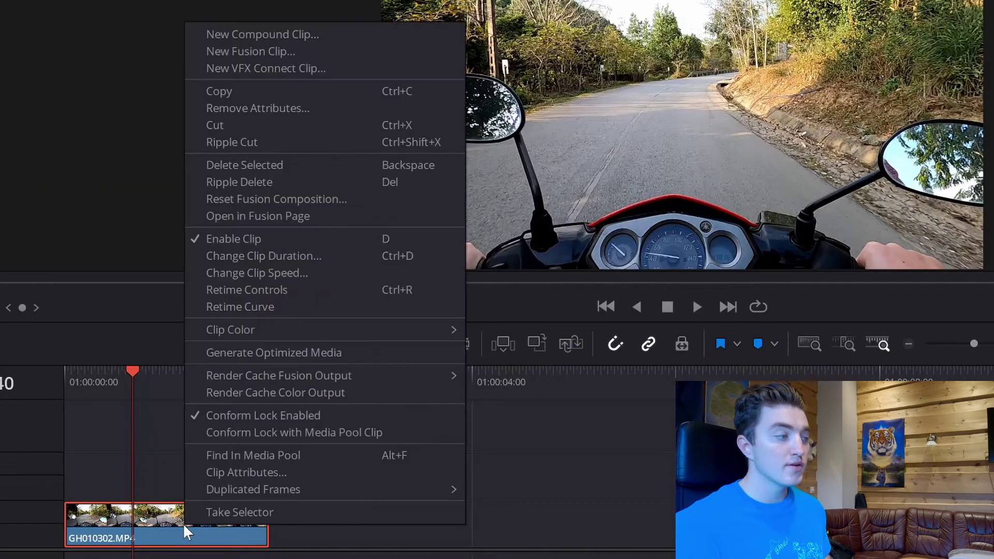
left_click(261, 273)
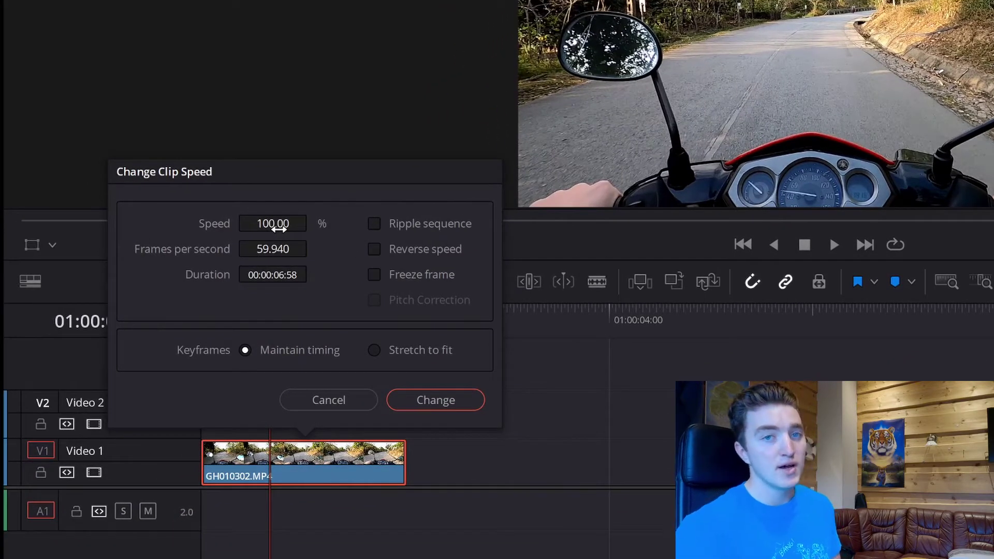
left_click_drag(278, 228, 314, 222)
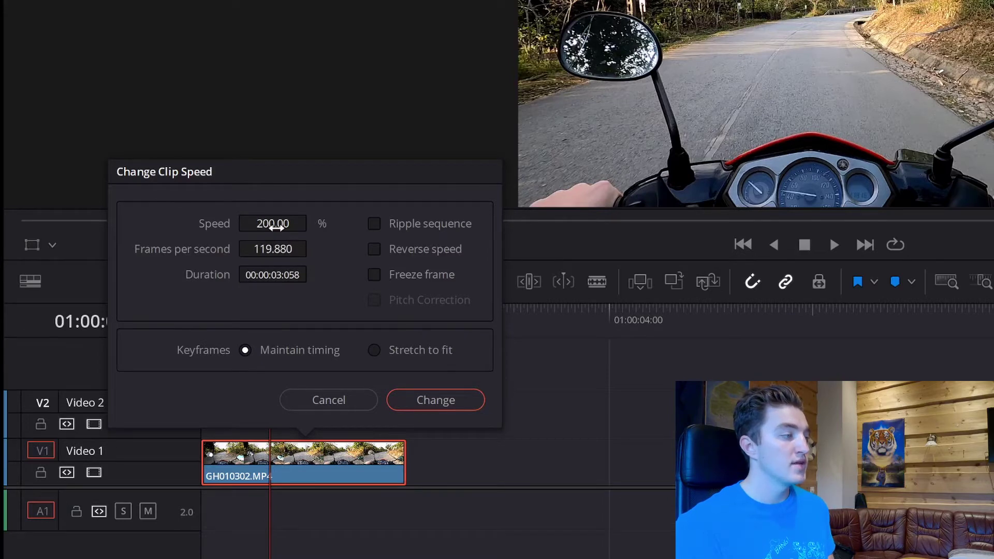
left_click(444, 402)
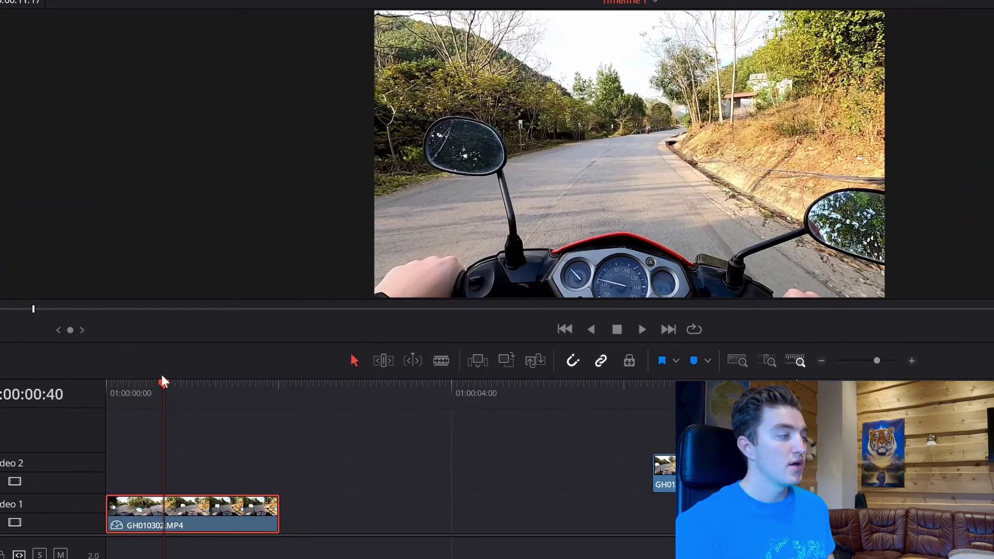
left_click_drag(163, 382, 142, 388)
key("space")
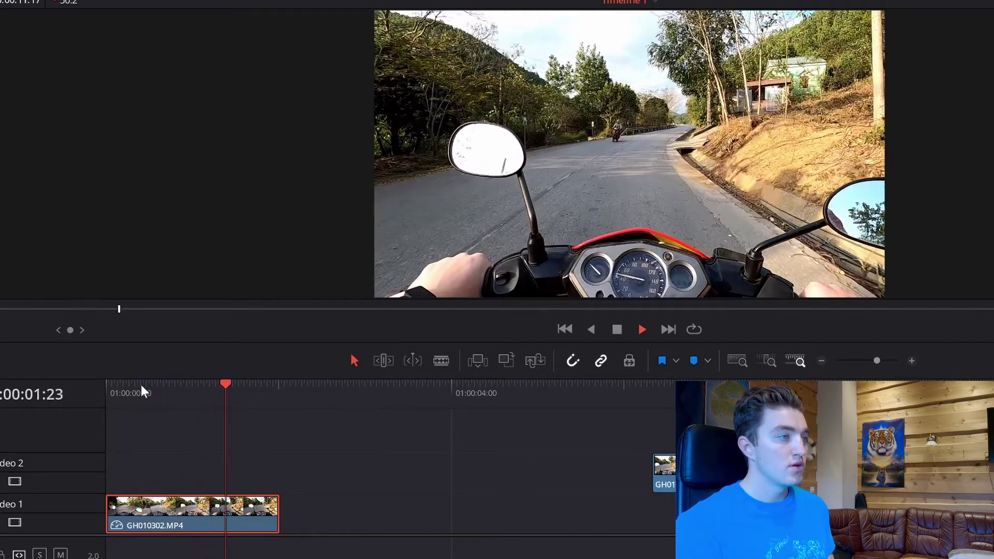
- Stop playback of the 200% section
key("space")
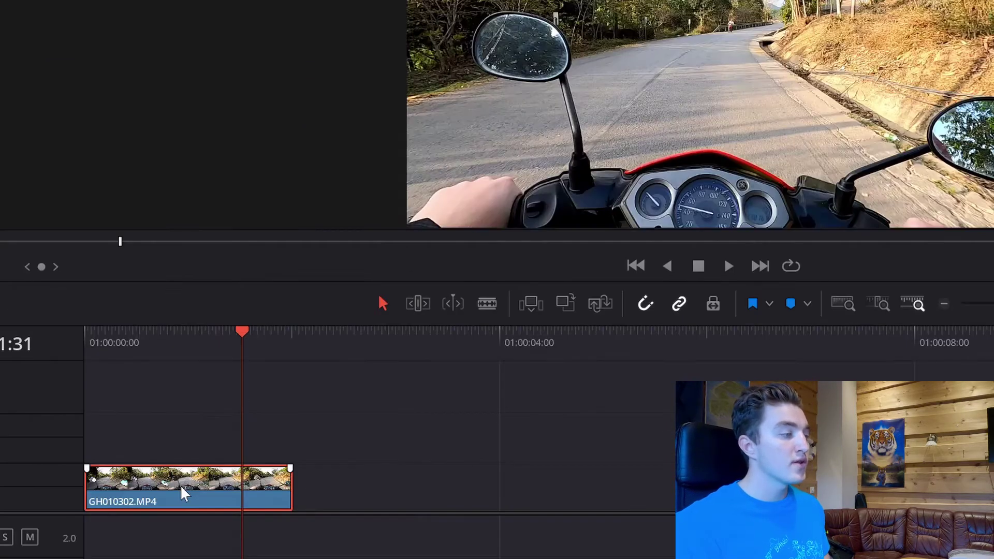
- Change the clip speed to 201% through the Change Clip Speed dialog
right_click(178, 416)
left_click(256, 229)
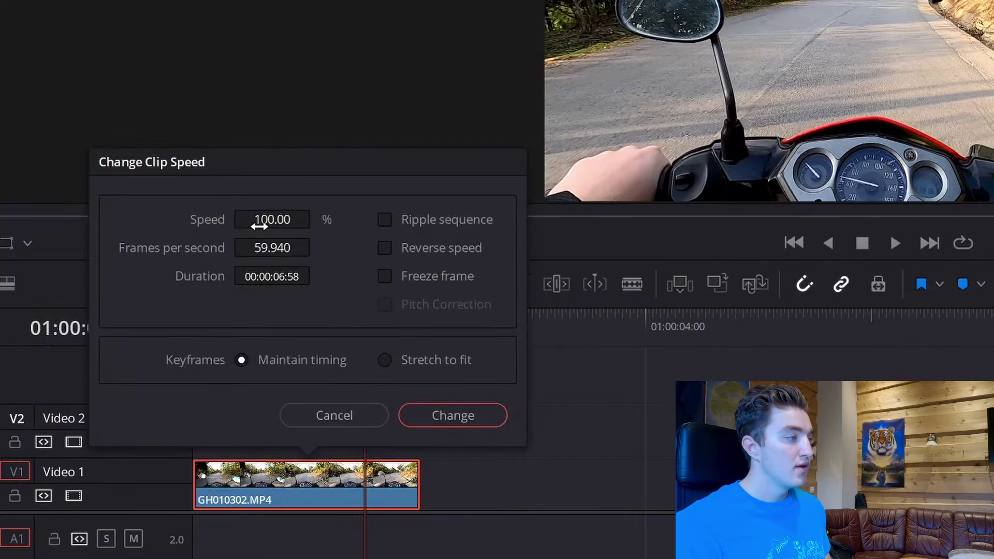
left_click_drag(171, 243, 197, 242)
left_click_drag(272, 219, 282, 219)
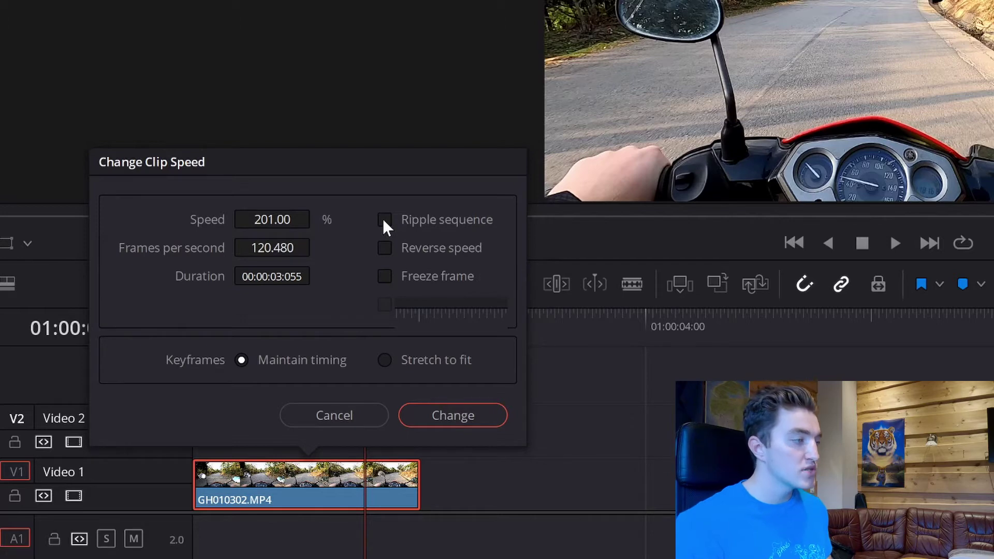
left_click(455, 421)
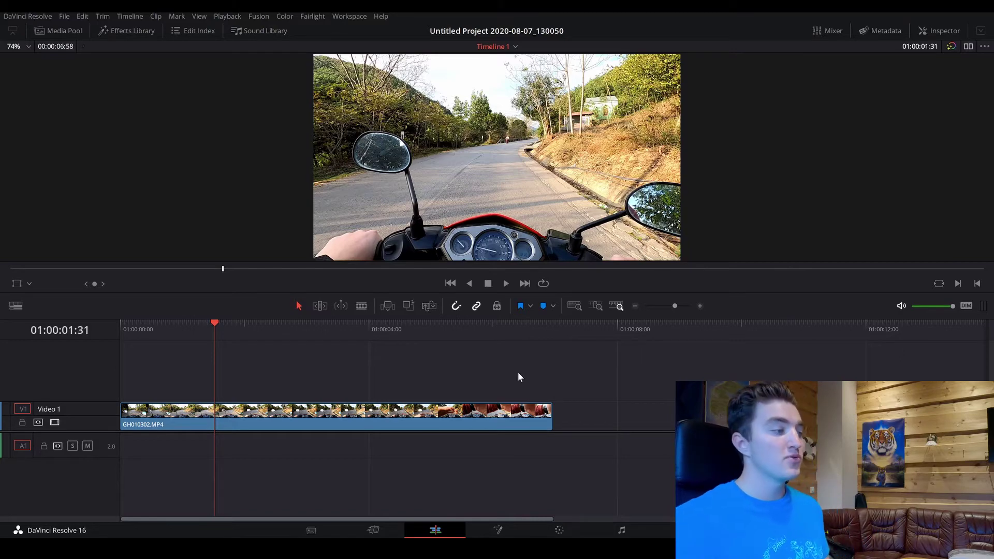
right_click(186, 420)
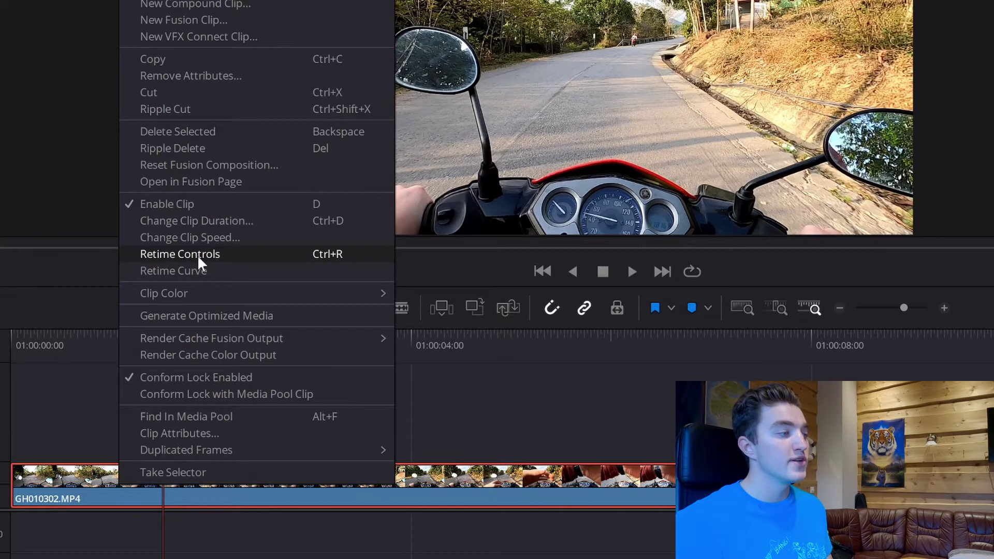
- Show the retime controls and set the clip to the 200% speed preset
left_click(209, 255)
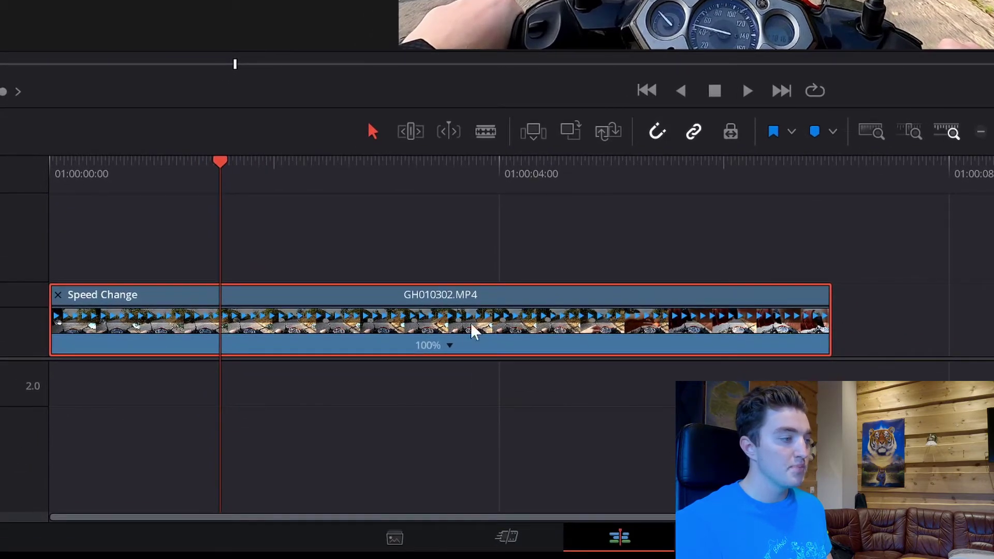
left_click(449, 346)
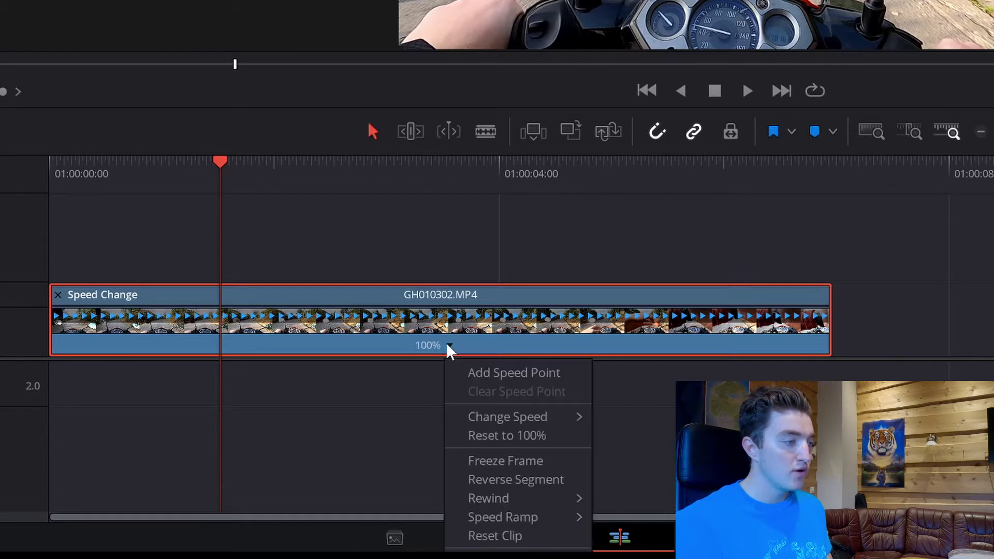
mouse_move(495, 420)
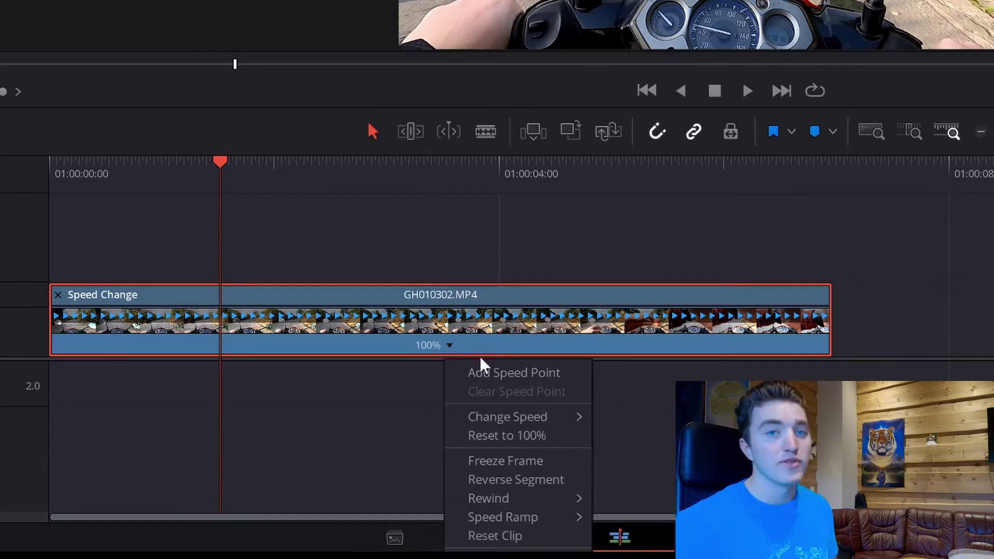
mouse_move(529, 422)
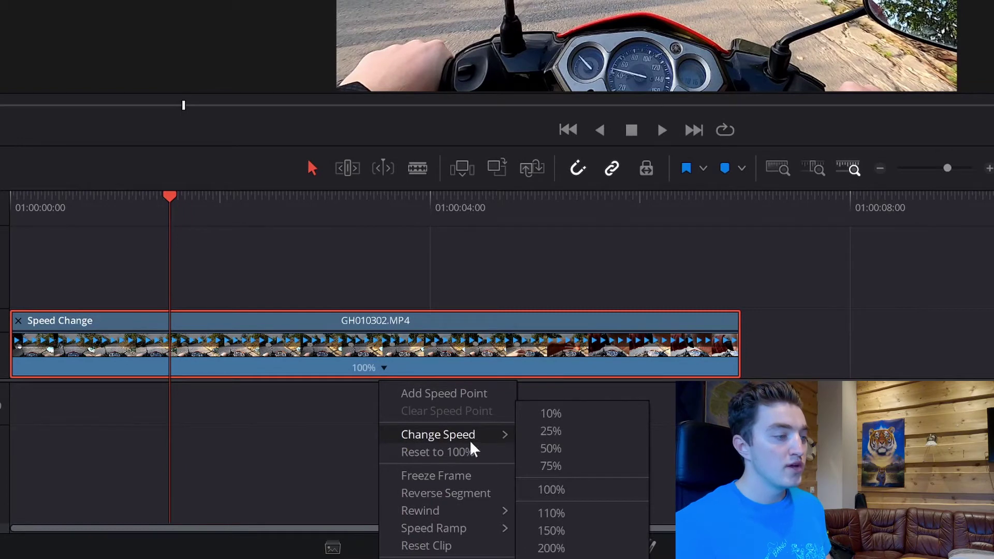
left_click(583, 551)
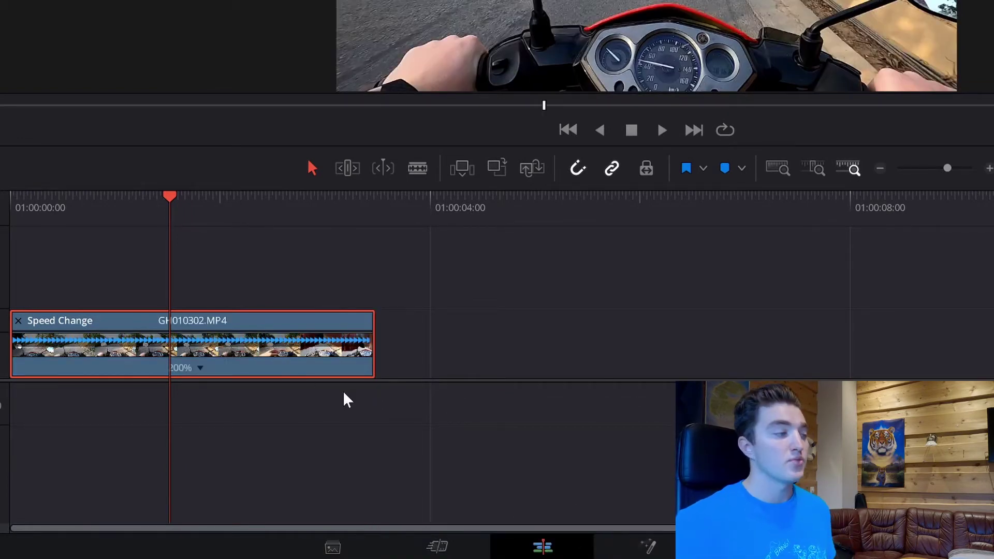
- Reset the clip back to 100% speed from the speed options
left_click(200, 369)
mouse_move(249, 444)
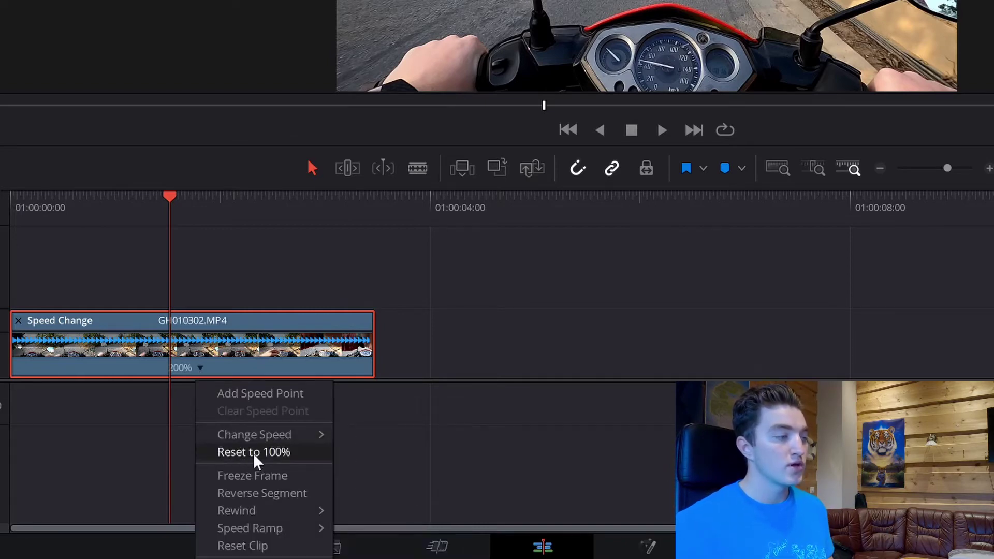
left_click(255, 456)
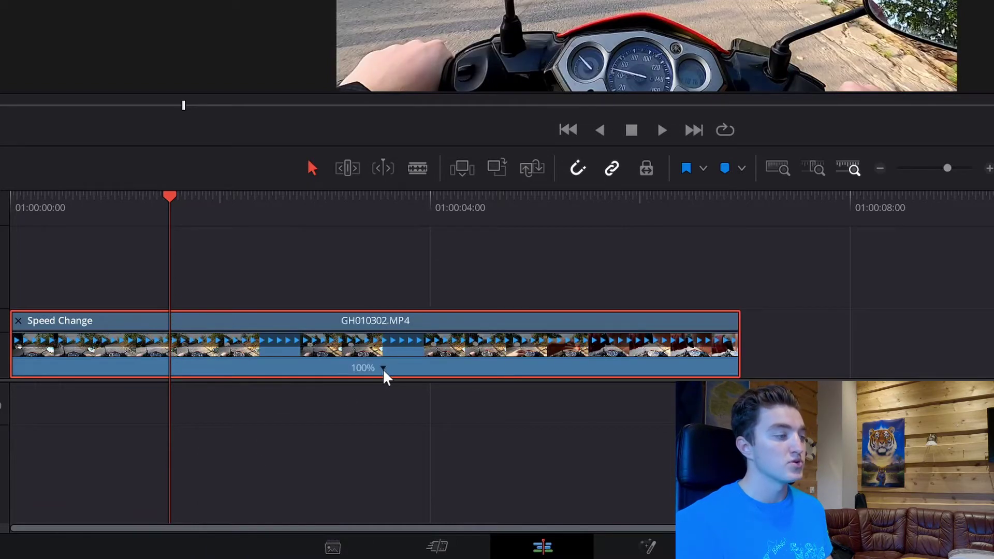
- Add a speed point about two seconds into the clip
left_click(383, 368)
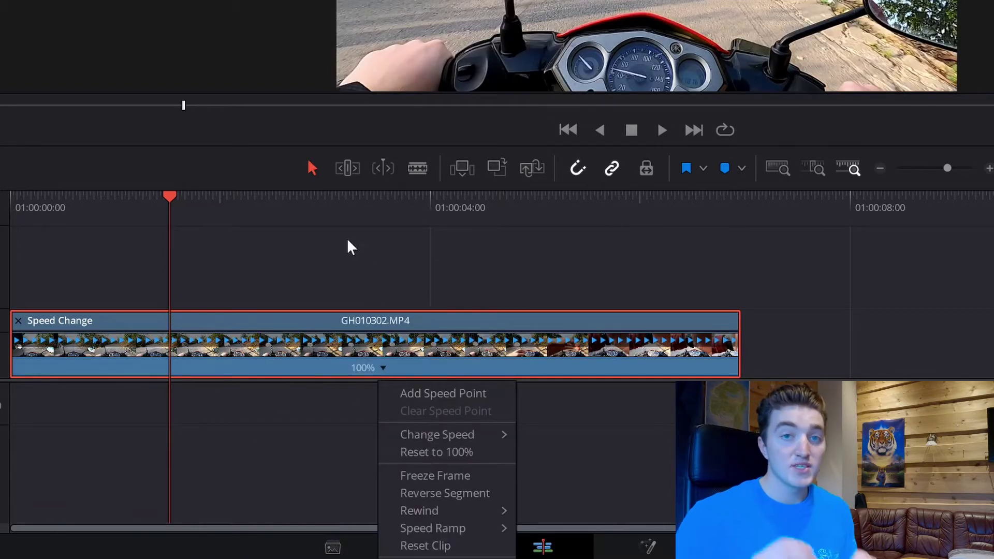
left_click(221, 207)
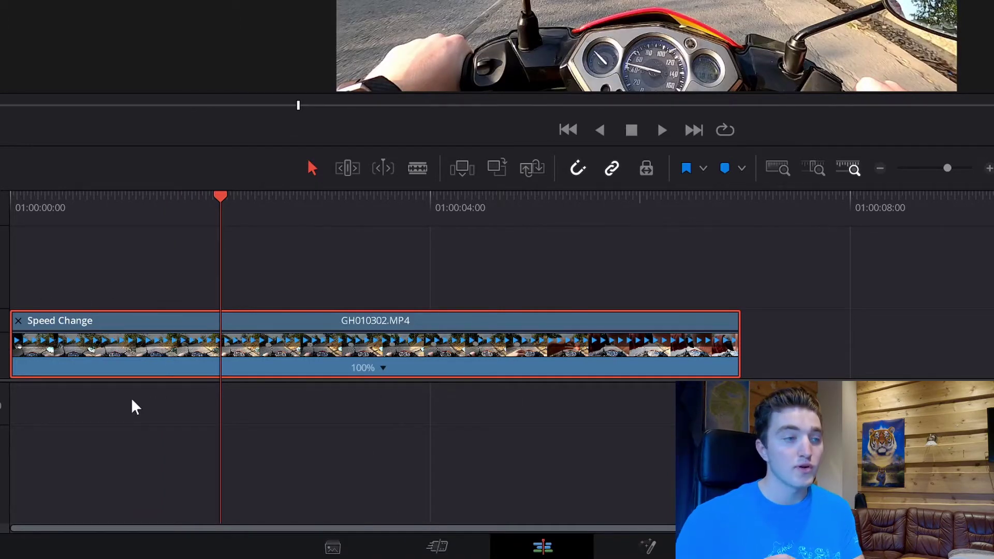
left_click_drag(190, 209, 223, 217)
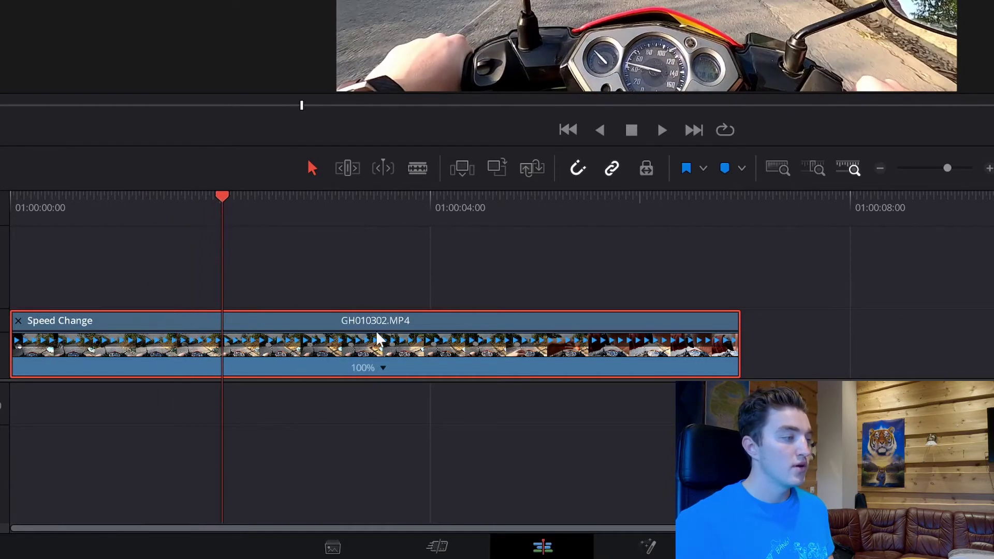
left_click(383, 368)
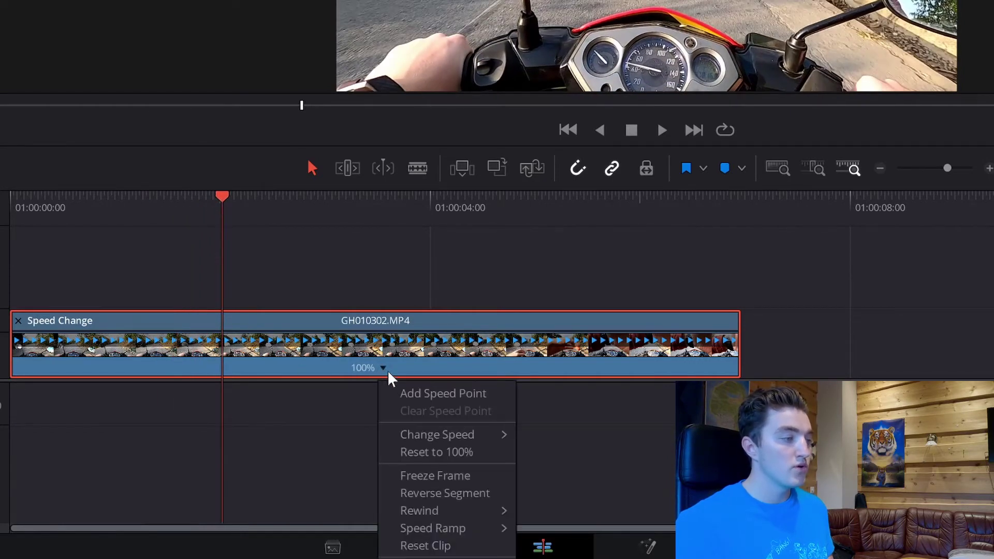
left_click(412, 393)
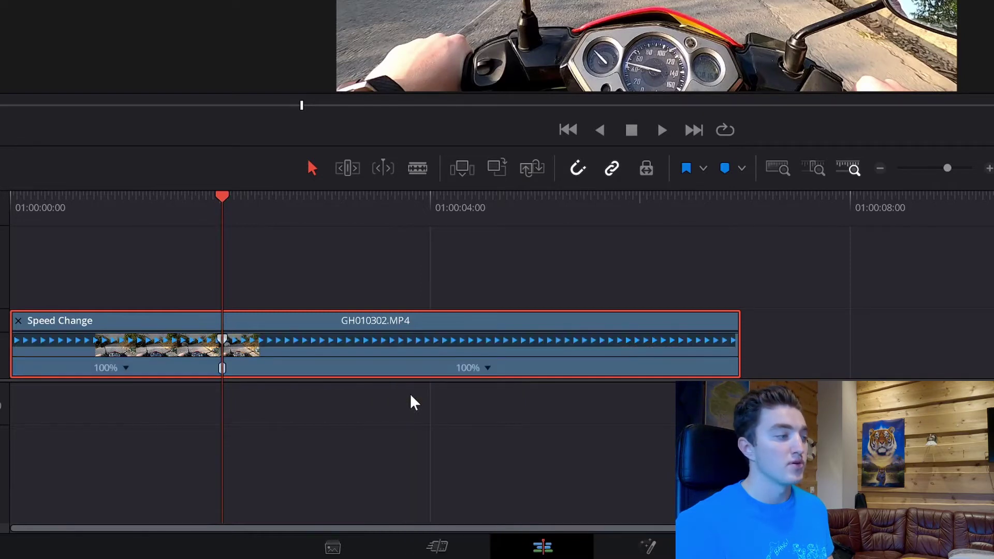
- Drag the speed point left so the opening section runs at 198%
left_click(268, 207)
left_click(378, 223)
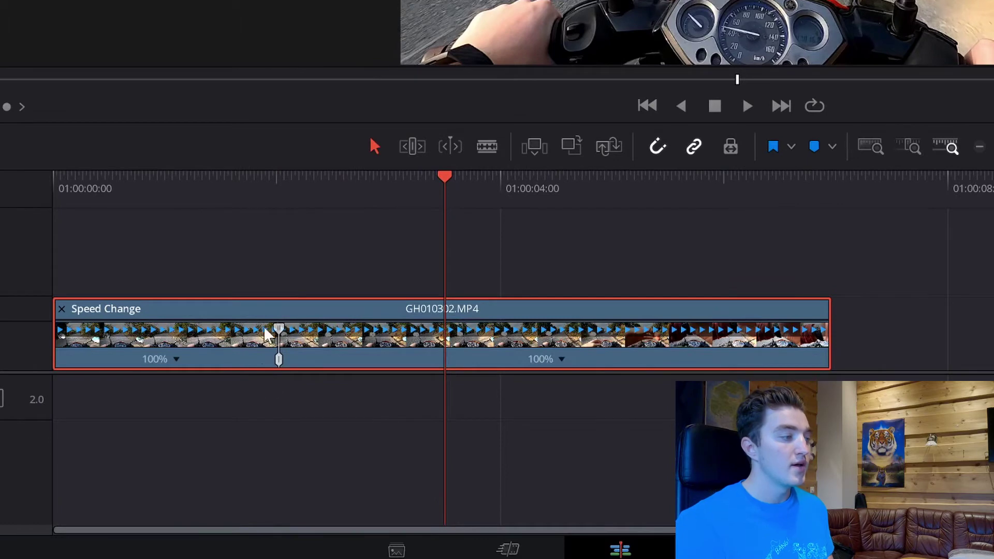
left_click_drag(278, 334, 167, 333)
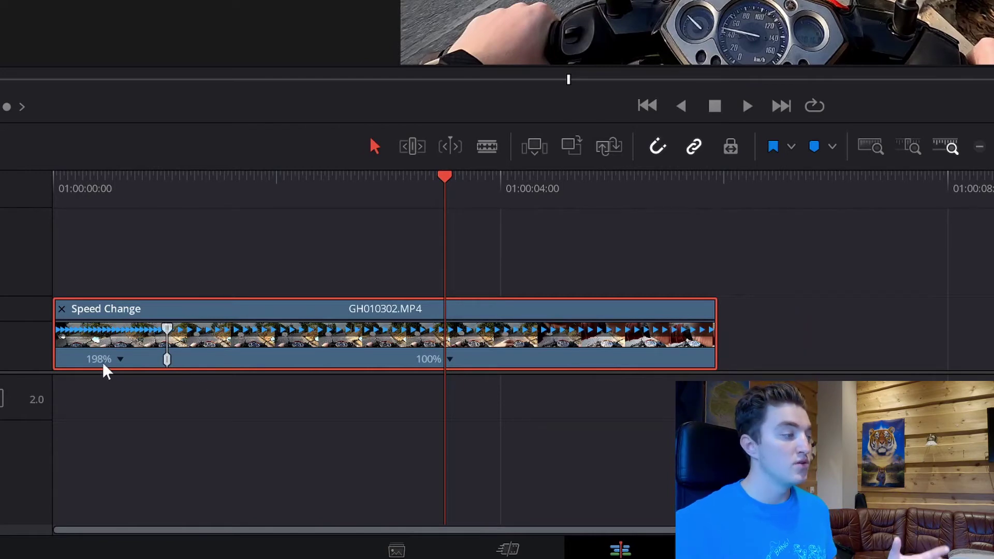
left_click(118, 359)
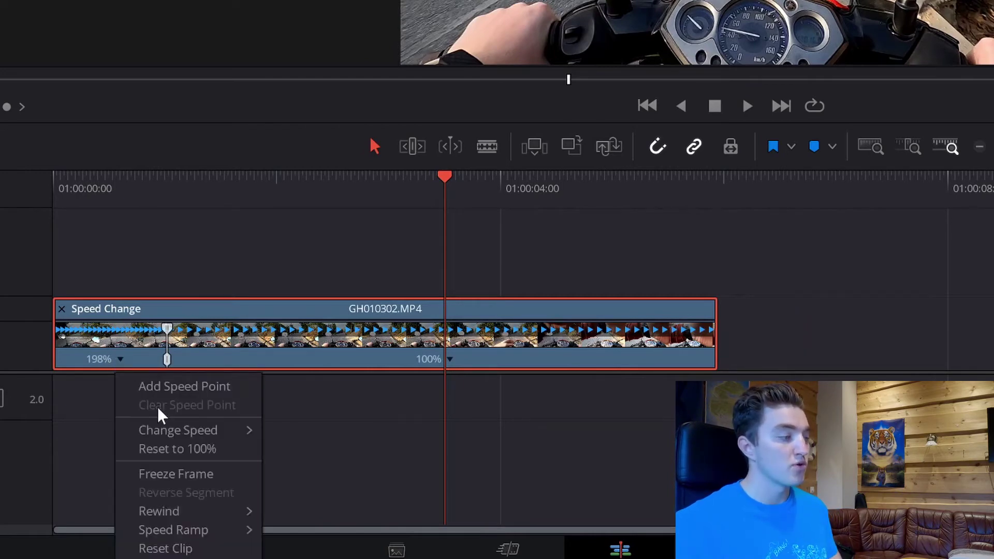
- Set the first section to exactly 200% and scrub to a new playhead spot
mouse_move(170, 432)
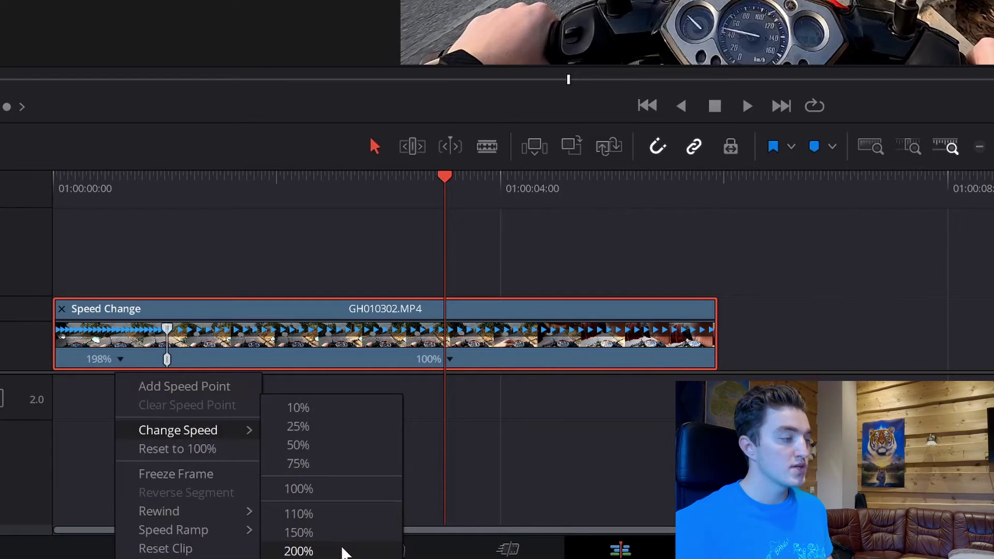
left_click(299, 551)
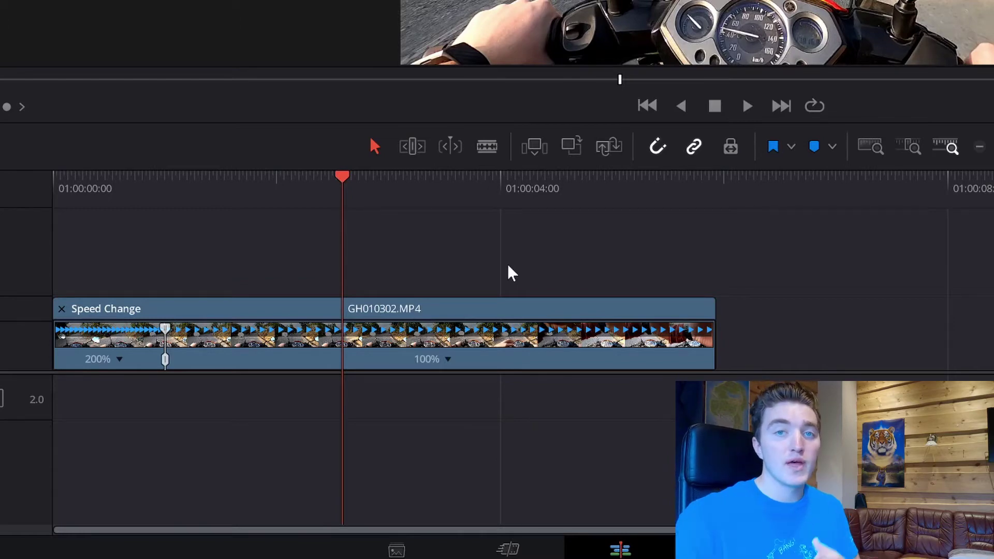
left_click(550, 186)
left_click_drag(551, 192, 359, 217)
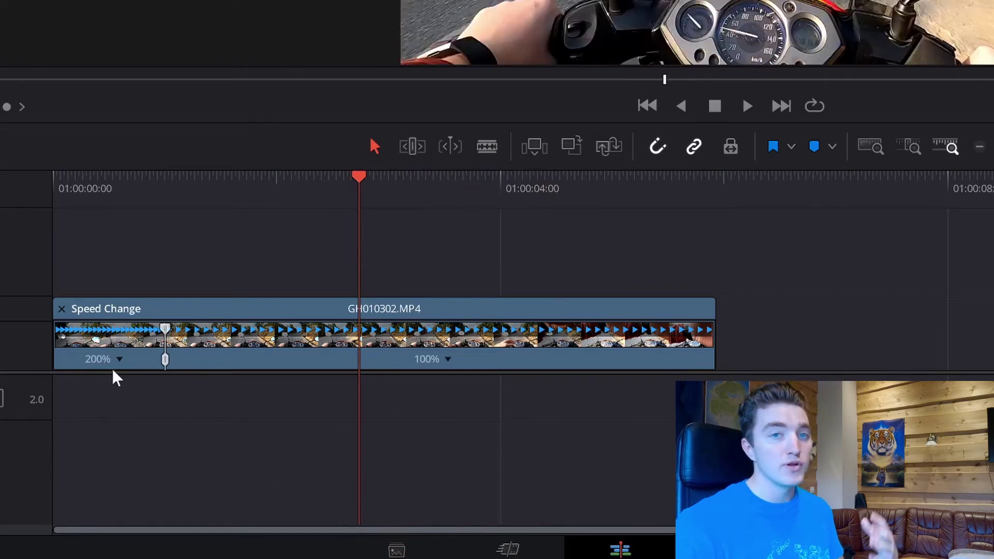
- Add a second speed point, speed the middle section to 159%, and play the ramp
left_click(447, 361)
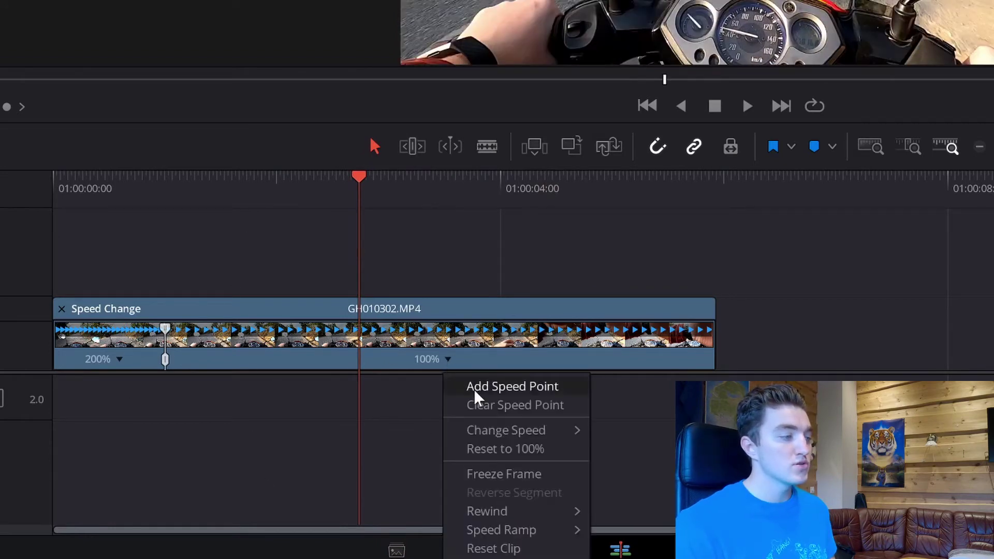
left_click(473, 388)
left_click(472, 189)
left_click_drag(362, 331, 288, 342)
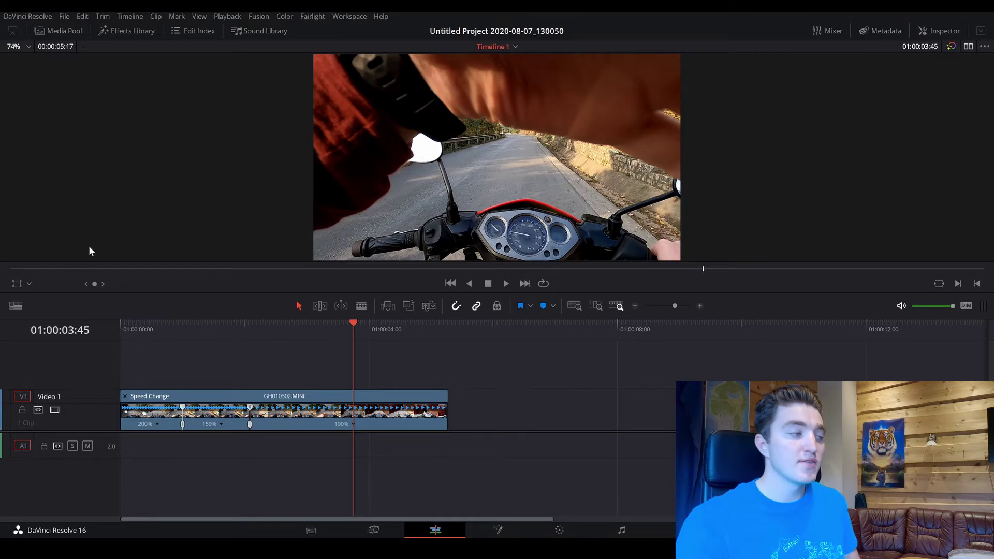
left_click(237, 324)
key("space")
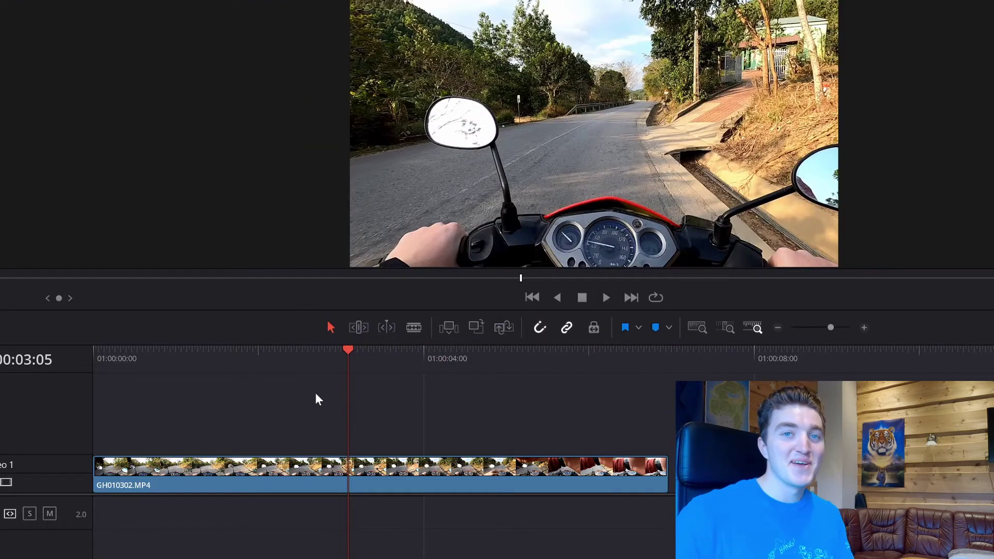
- Bring up the context menu for the GH010302.MP4 clip
right_click(283, 479)
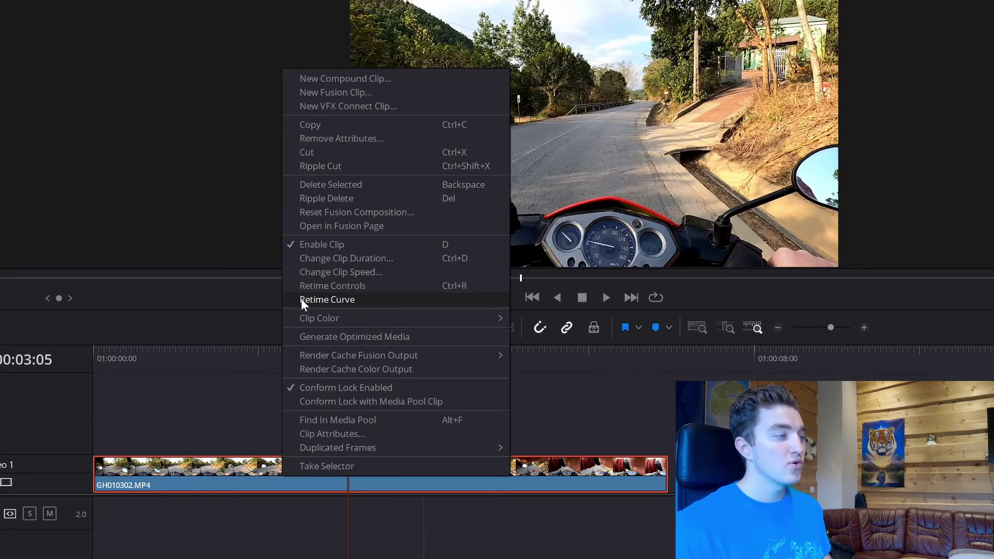
- Open GH010302.MP4's retime curve and show Retime Speed (0–300%) instead of Retime Frame
left_click(334, 301)
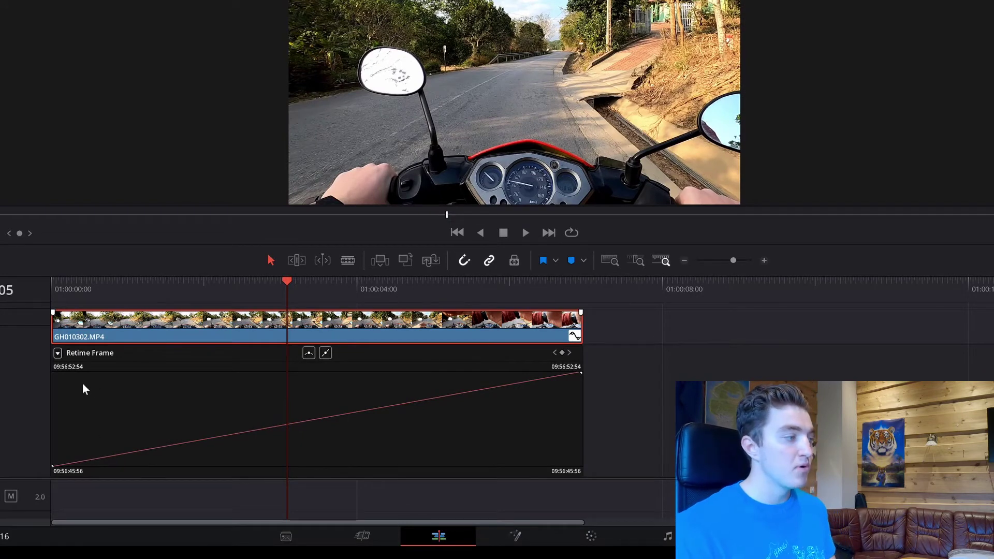
left_click(57, 352)
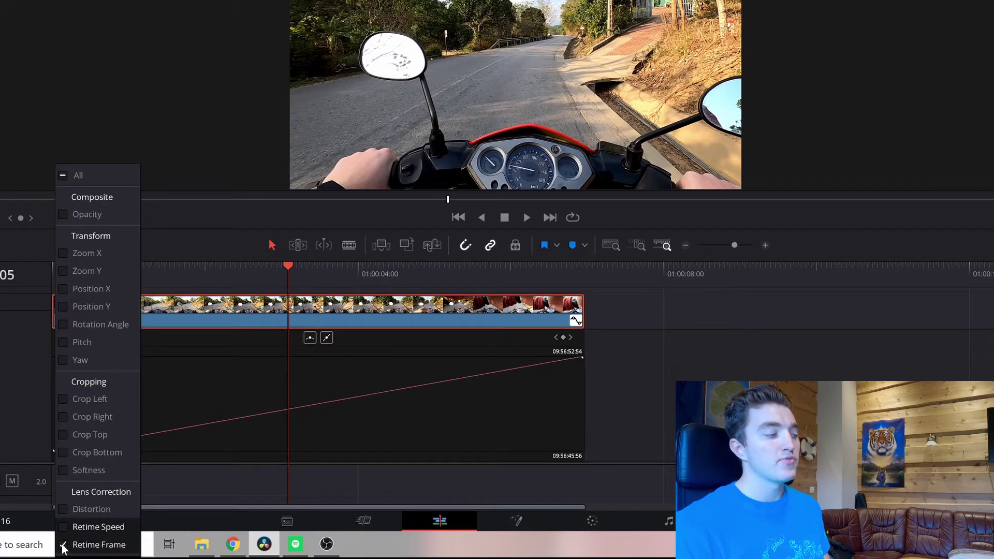
left_click(63, 546)
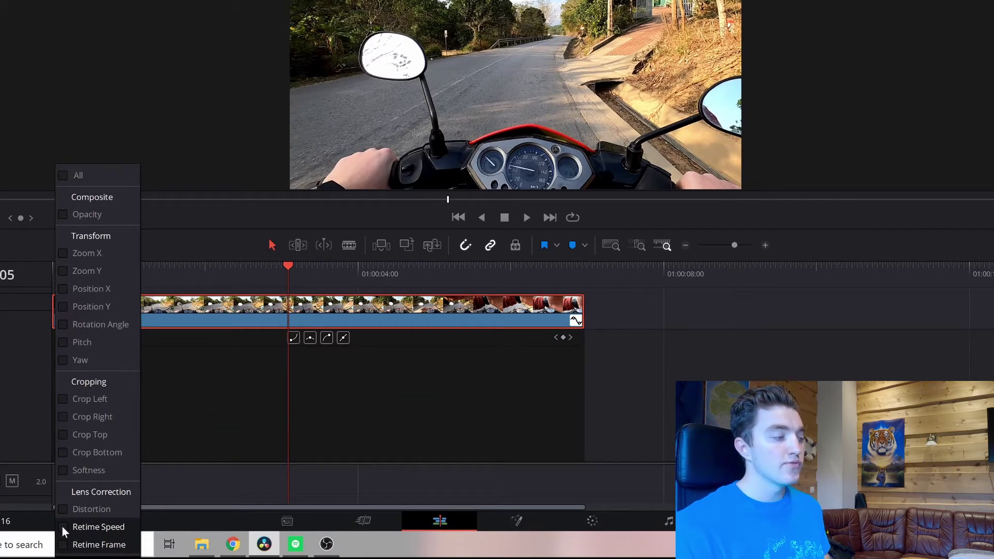
left_click(63, 527)
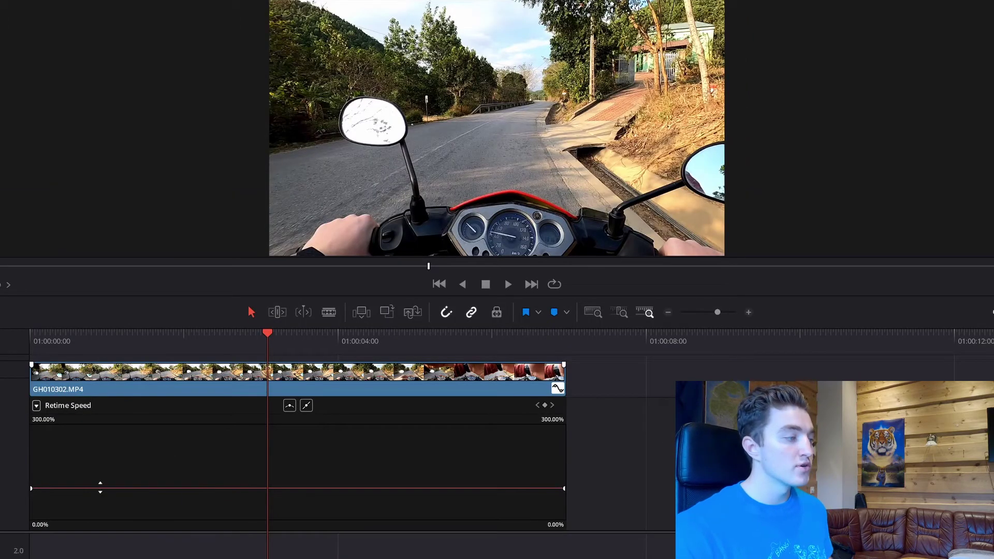
- Test speeds on the flat Retime Speed line, settling slightly slower so the clip ends before 01:00:08
mouse_move(50, 489)
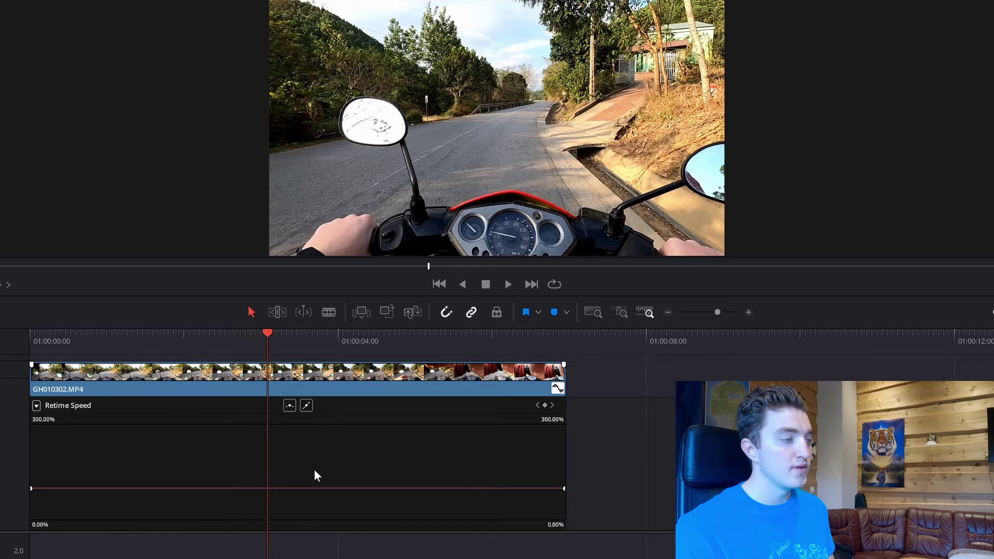
mouse_move(312, 487)
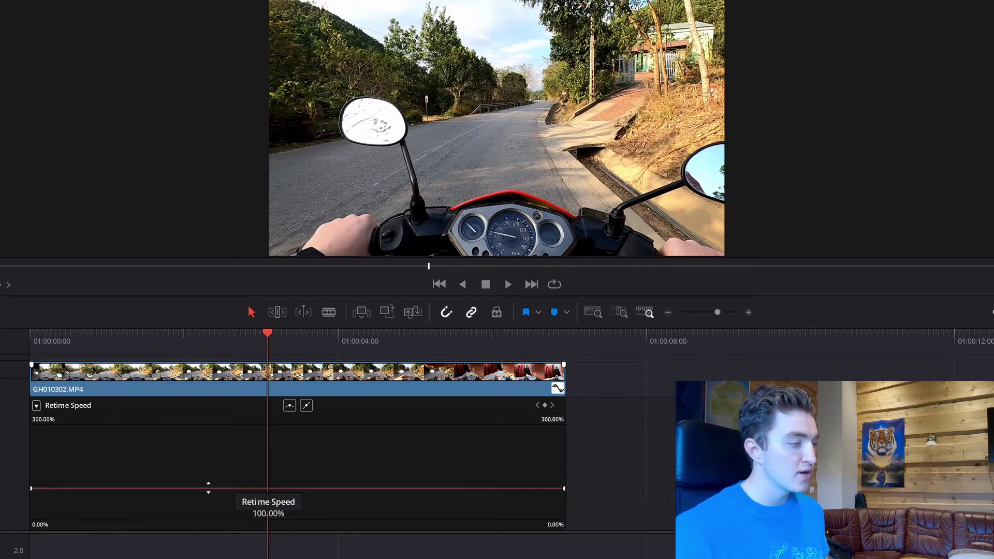
left_click(268, 488)
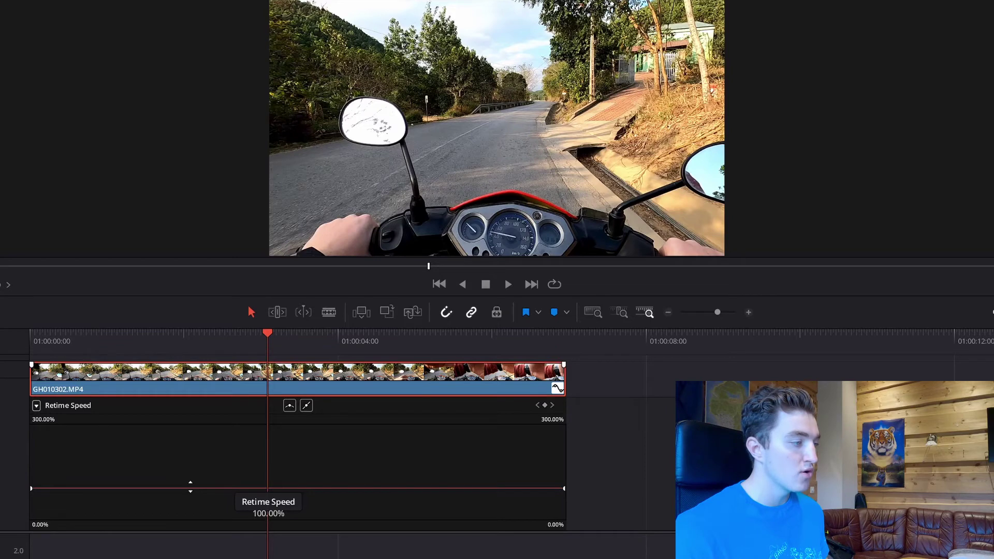
left_click_drag(191, 486, 222, 355)
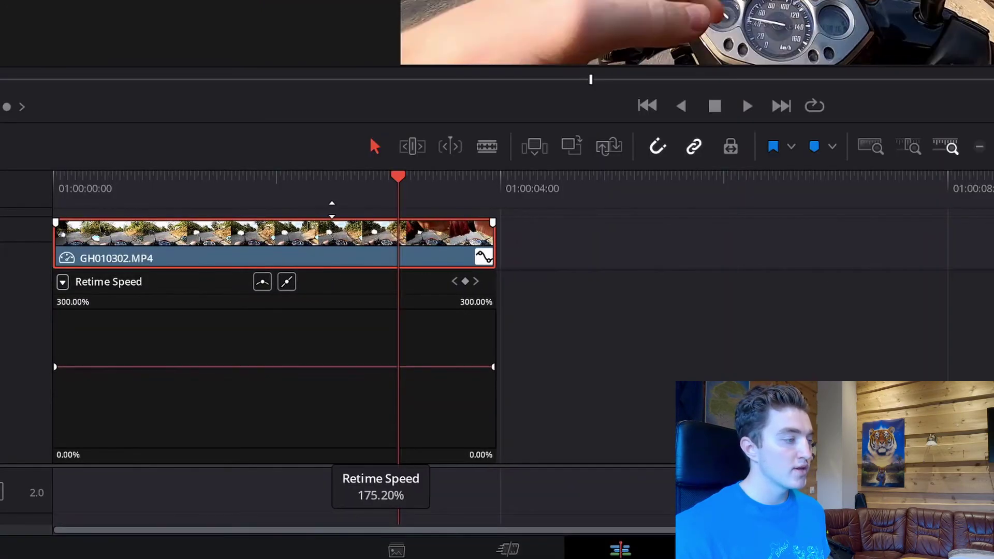
left_click_drag(331, 210, 340, 482)
left_click_drag(340, 482, 349, 439)
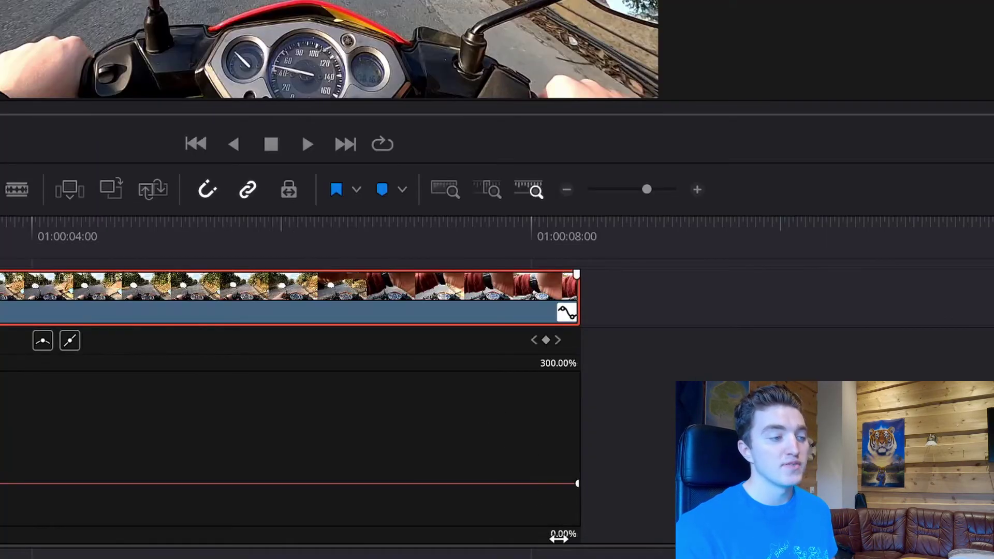
mouse_move(506, 484)
left_click_drag(505, 484, 520, 465)
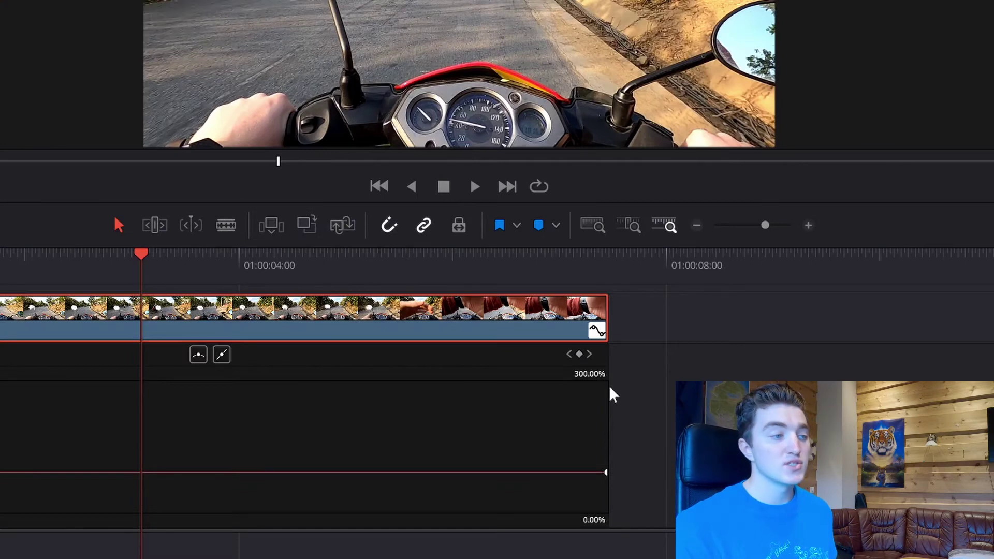
left_click_drag(583, 373, 628, 393)
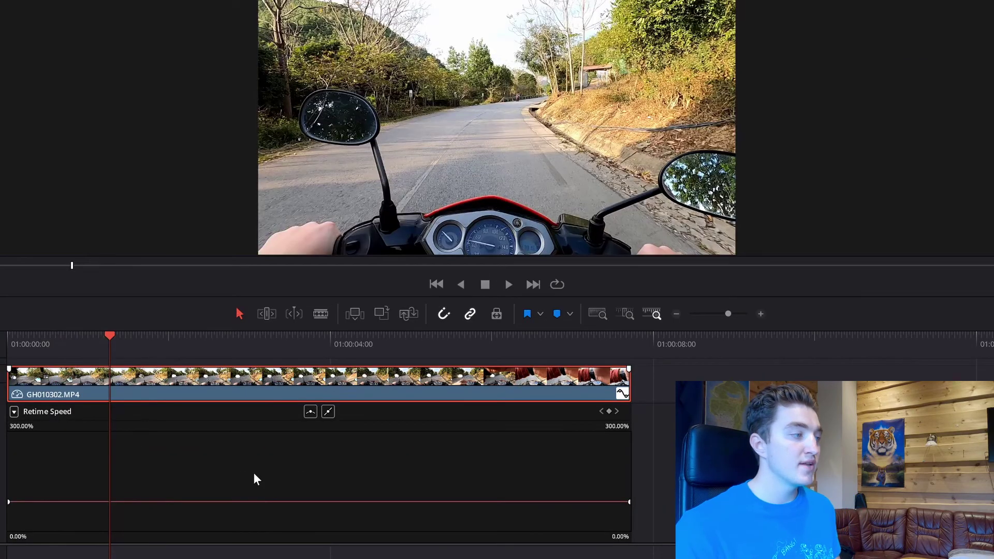
- Add a speed keyframe near one second and raise the curve after it above 90%
left_click_drag(142, 337, 167, 334)
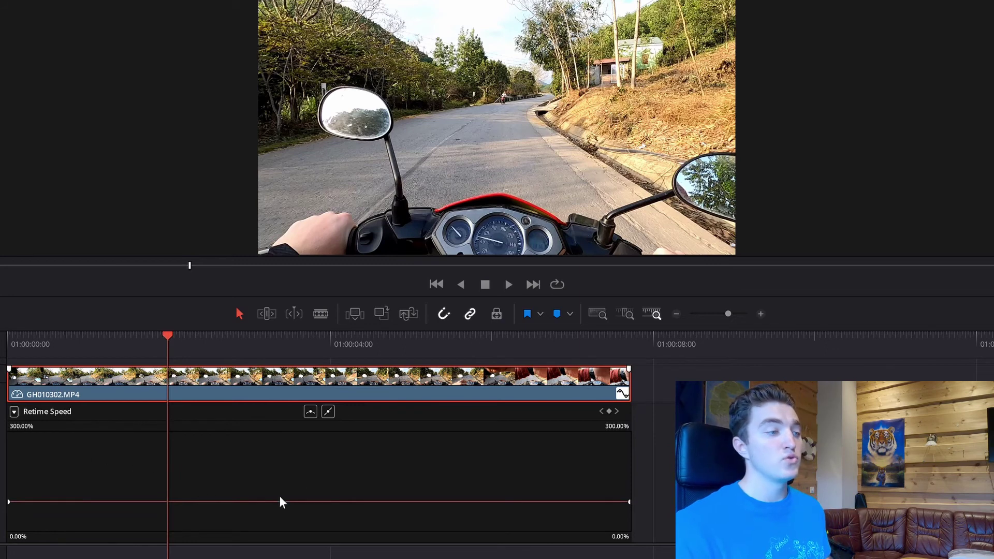
left_click(609, 412)
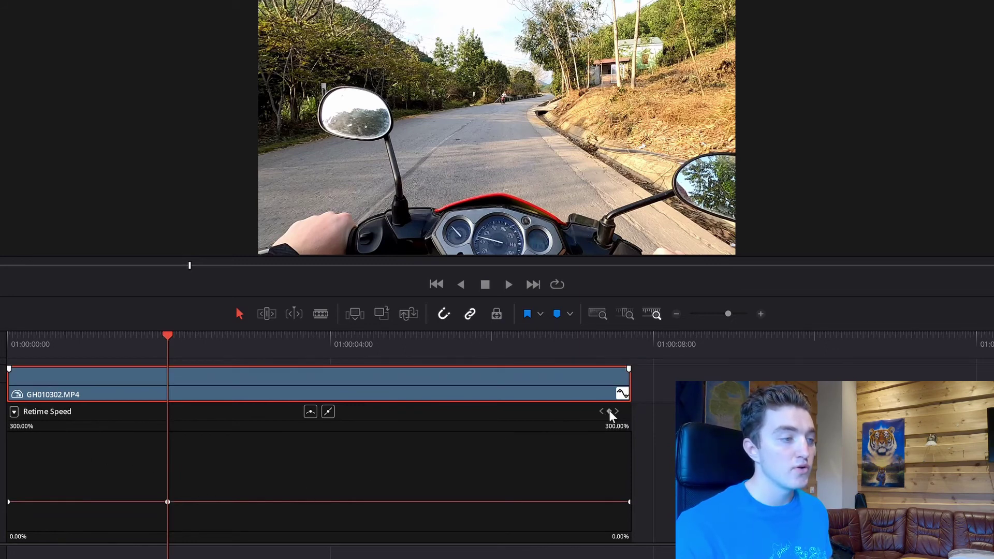
left_click_drag(203, 341, 402, 339)
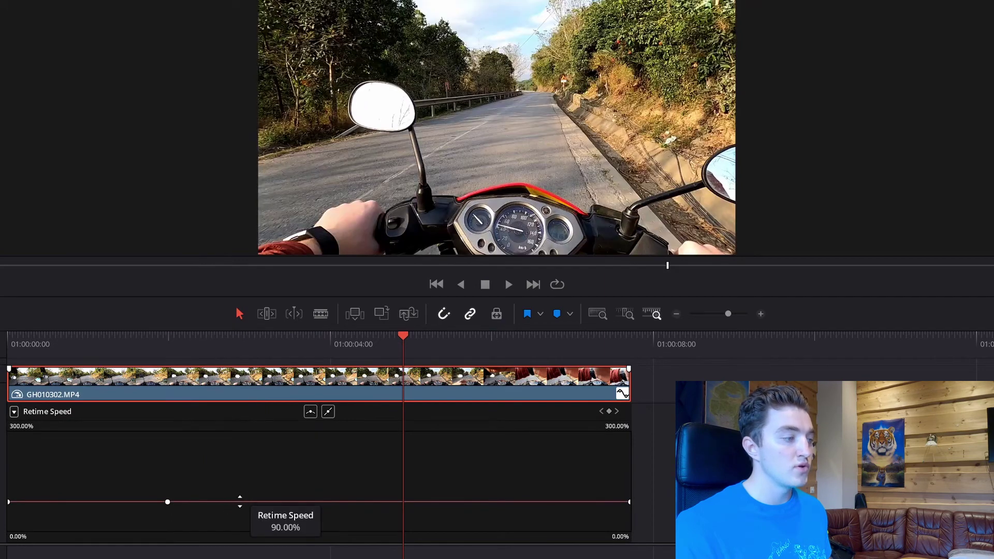
left_click_drag(239, 501, 259, 318)
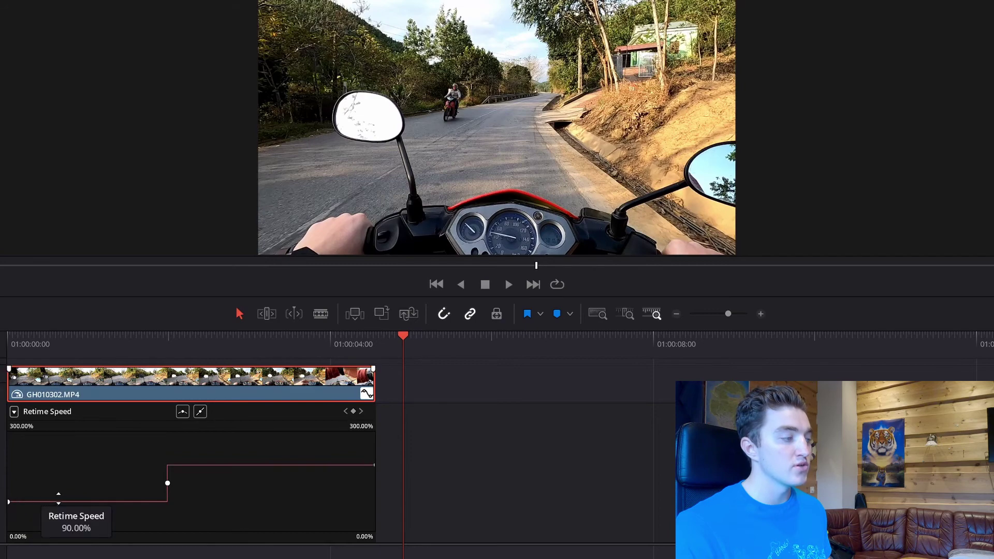
left_click_drag(179, 344, 168, 350)
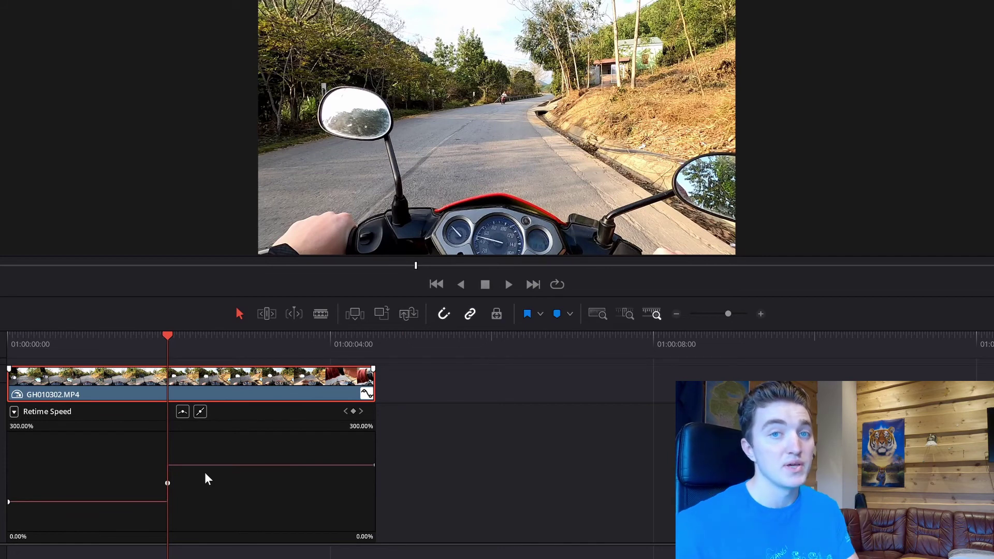
left_click(236, 346)
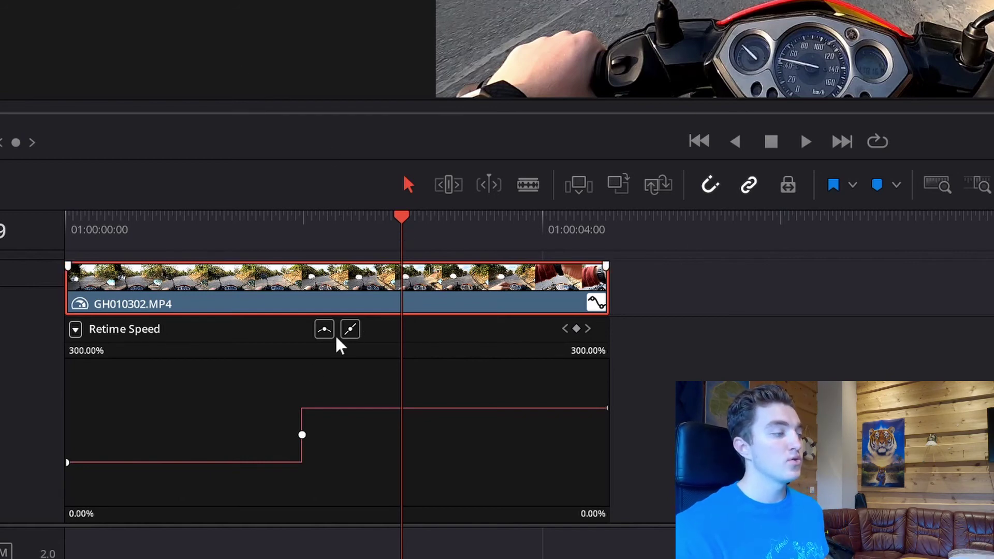
left_click(301, 435)
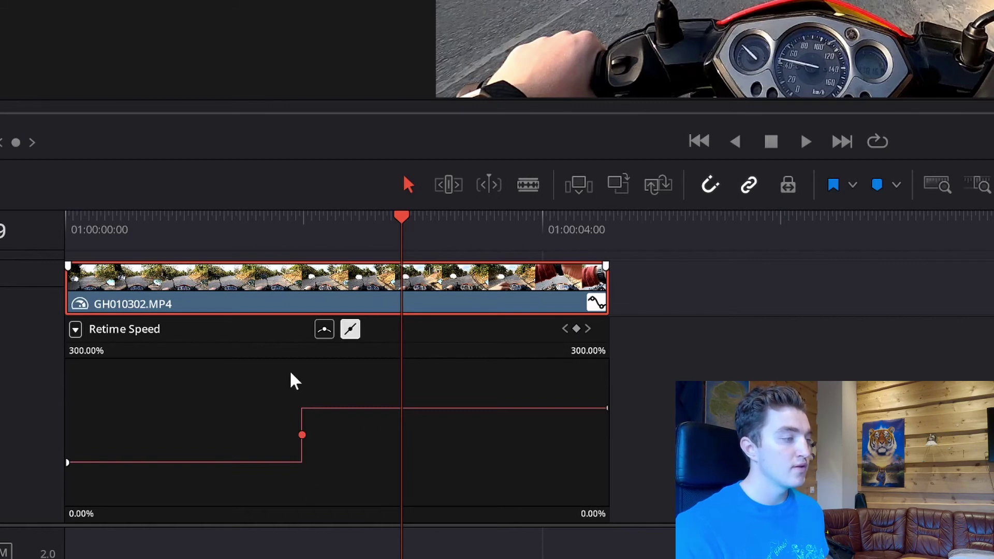
- Smooth and widen the first keyframe's ramp, then add a smoothed slowdown at a second keyframe
left_click(325, 330)
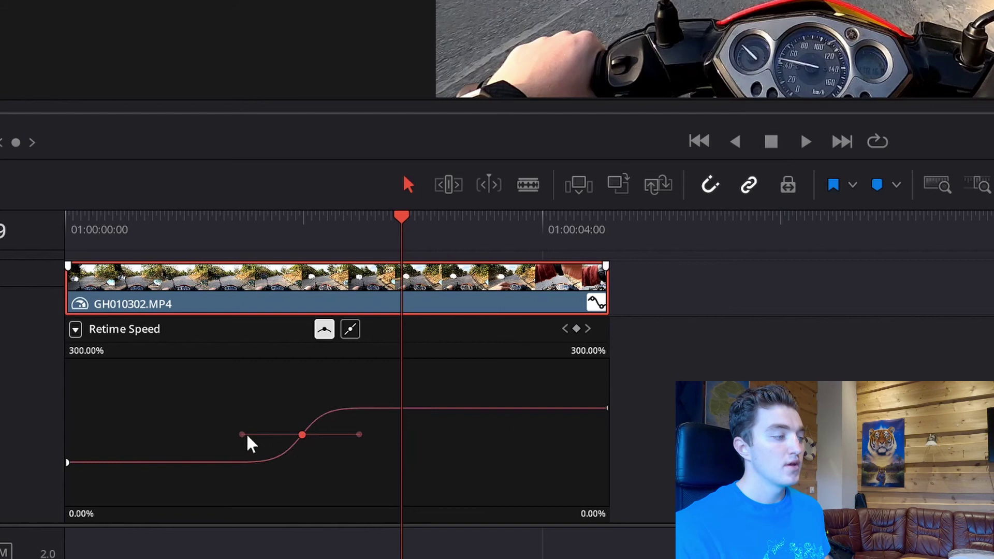
left_click_drag(241, 435, 178, 434)
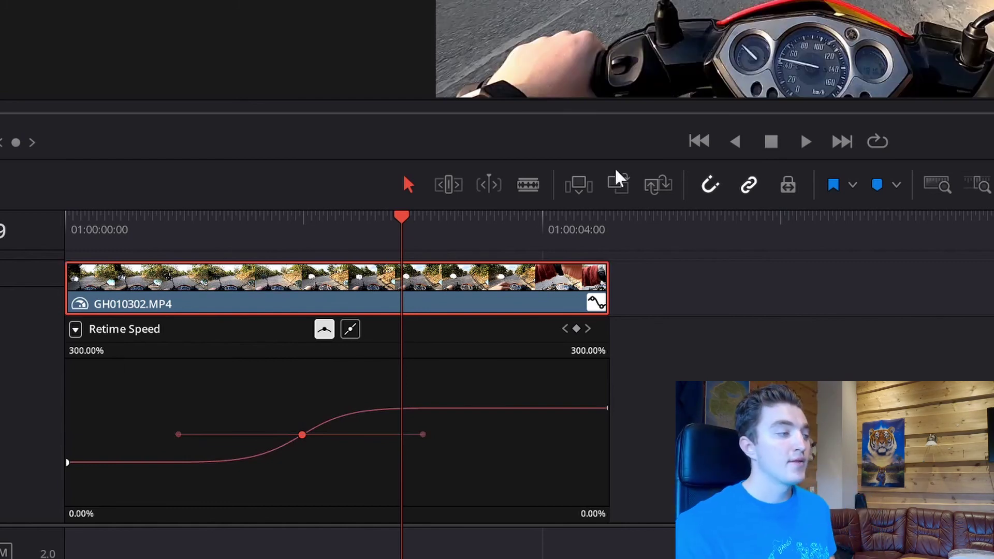
left_click(488, 234)
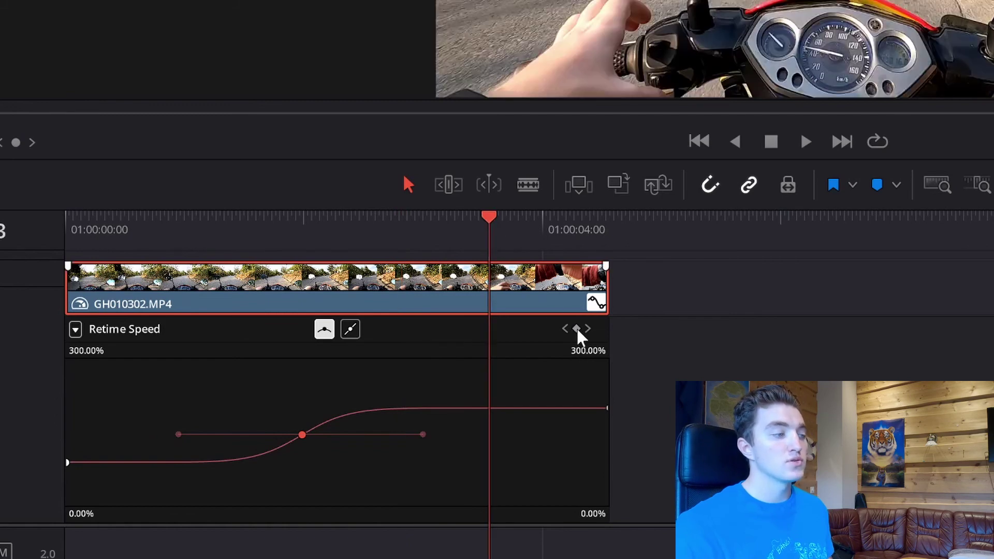
left_click(576, 328)
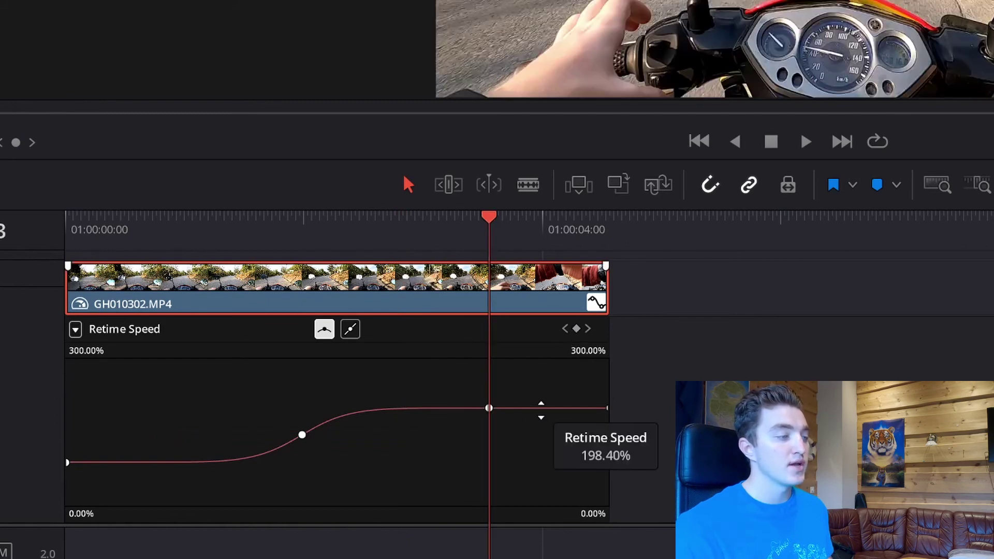
left_click_drag(541, 408, 541, 456)
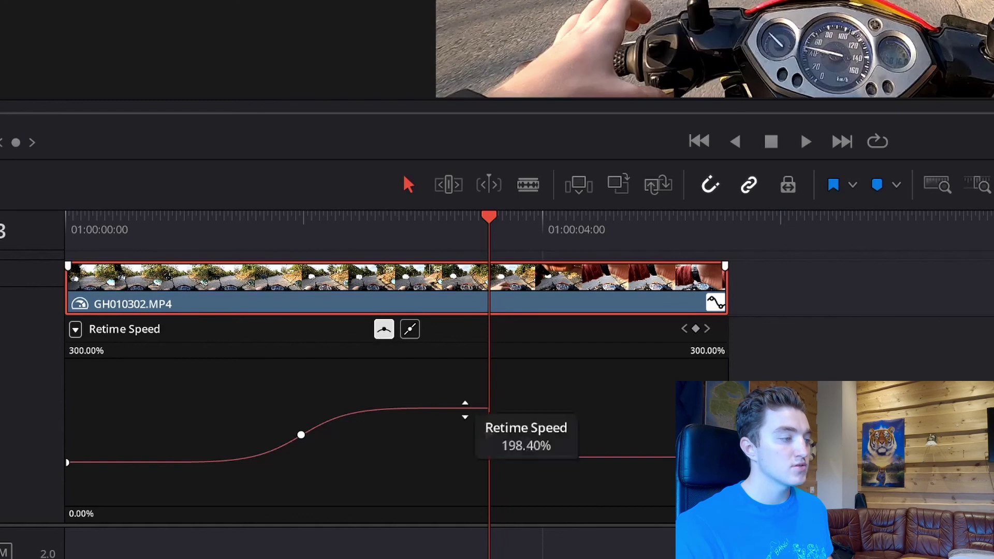
left_click(489, 434)
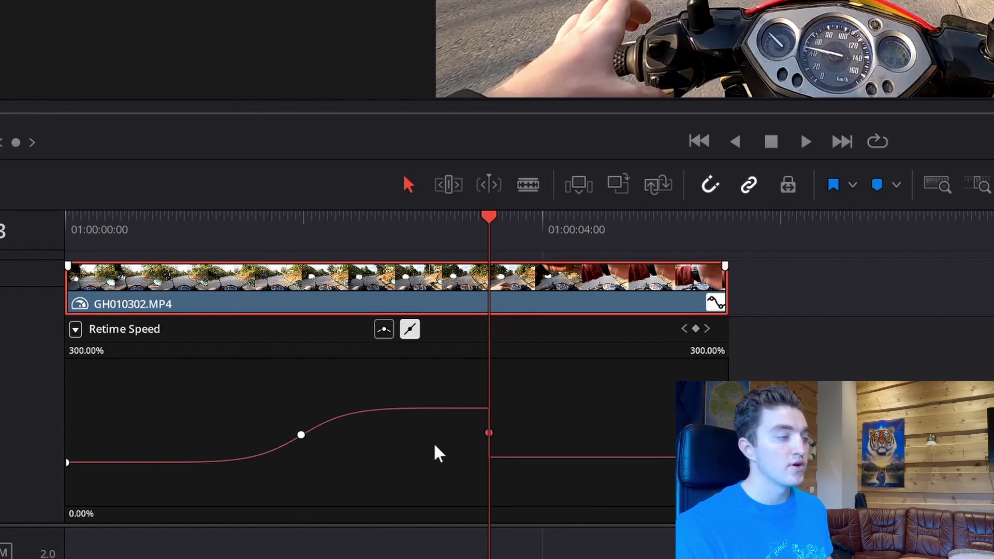
left_click(386, 332)
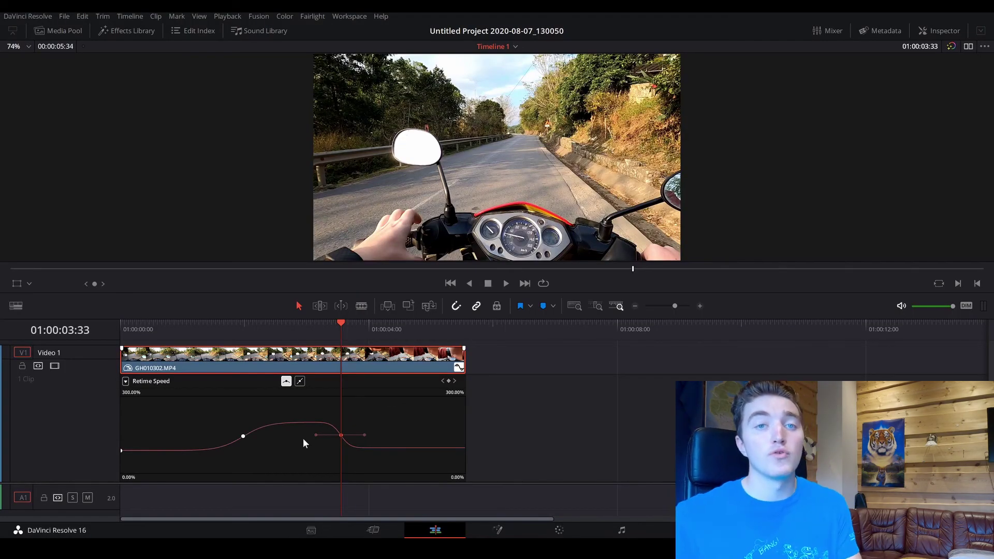
left_click(214, 328)
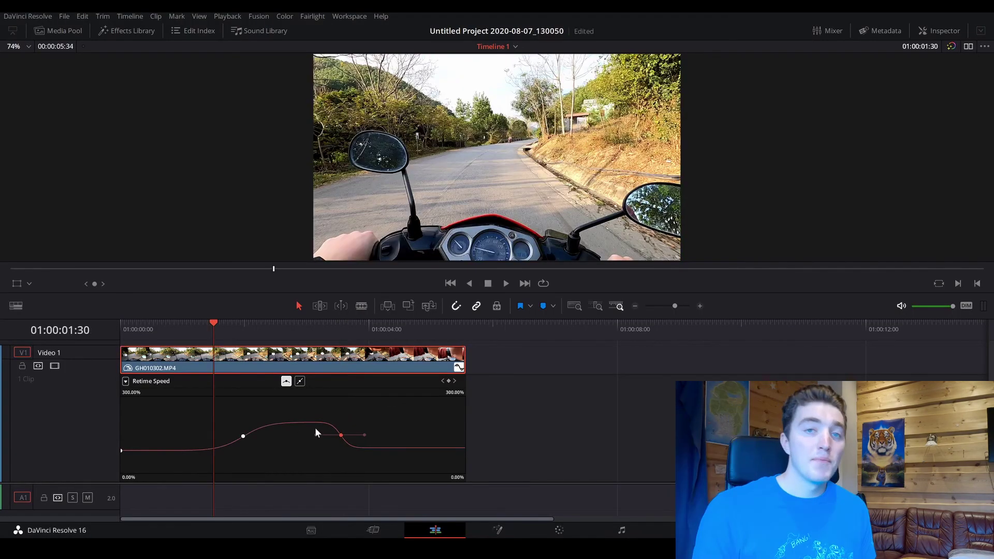